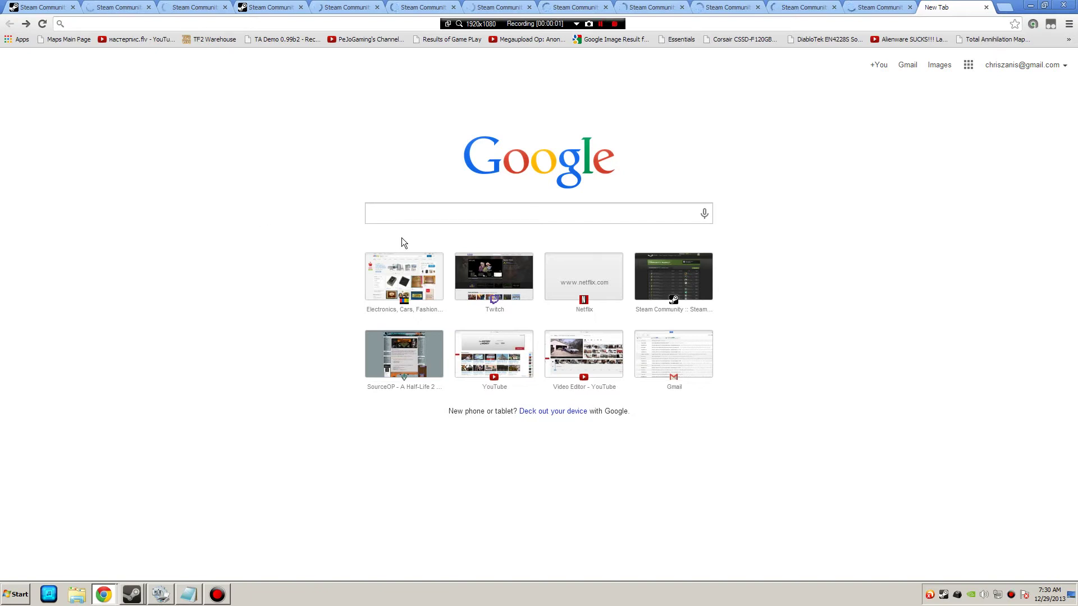
Search Google for "steam market helper" and open the Steam Market Helper script page on Userscripts.org.
{"action": "left_click", "coordinate": [371, 214]}
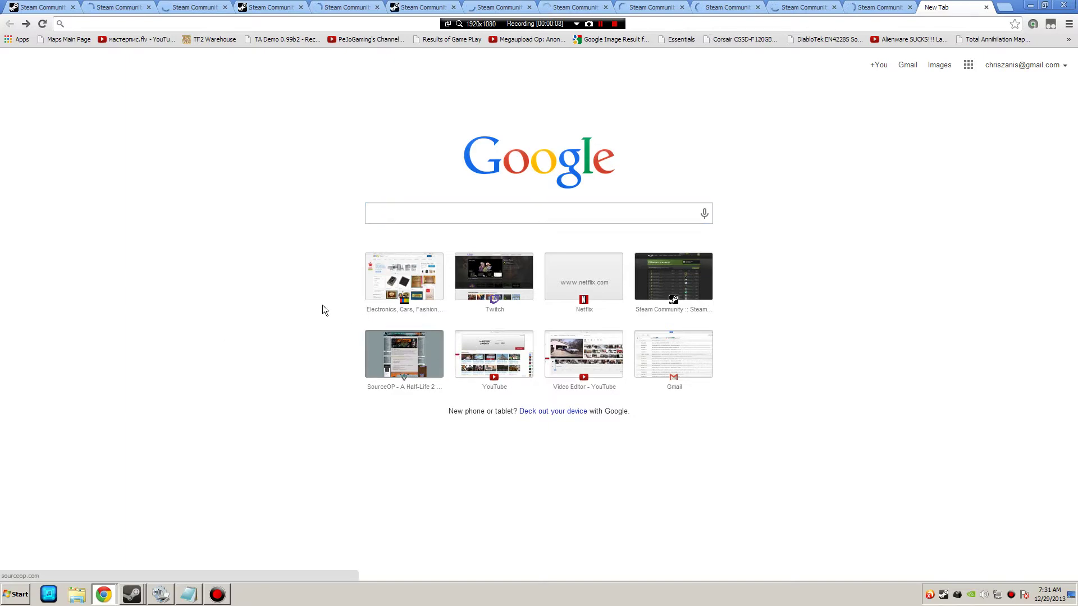
{"action": "left_click", "coordinate": [449, 233]}
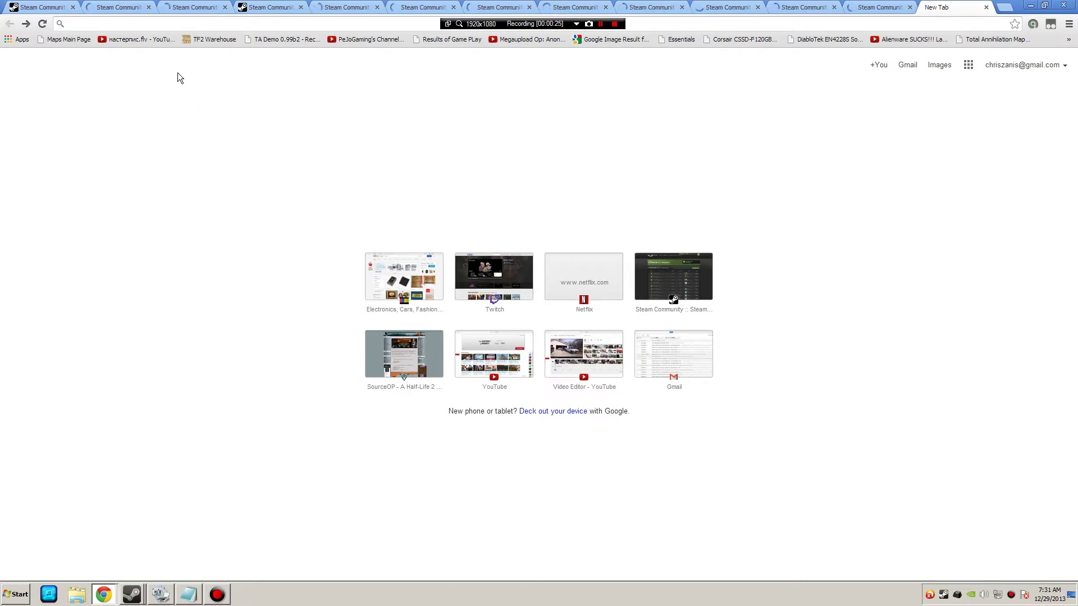
{"action": "type", "text": "stea"}
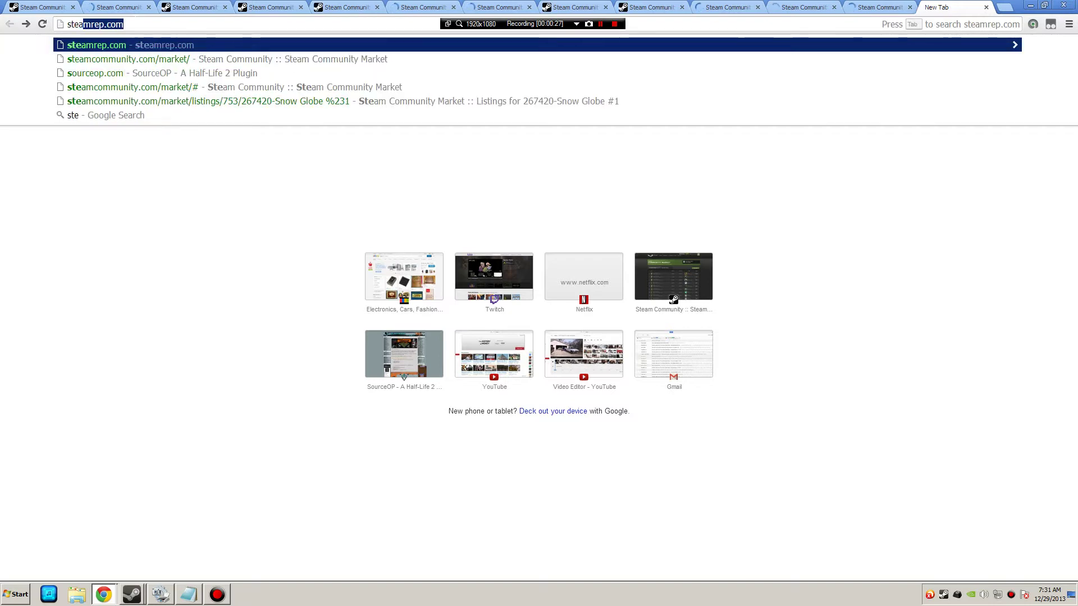
{"action": "type", "text": "m mark"}
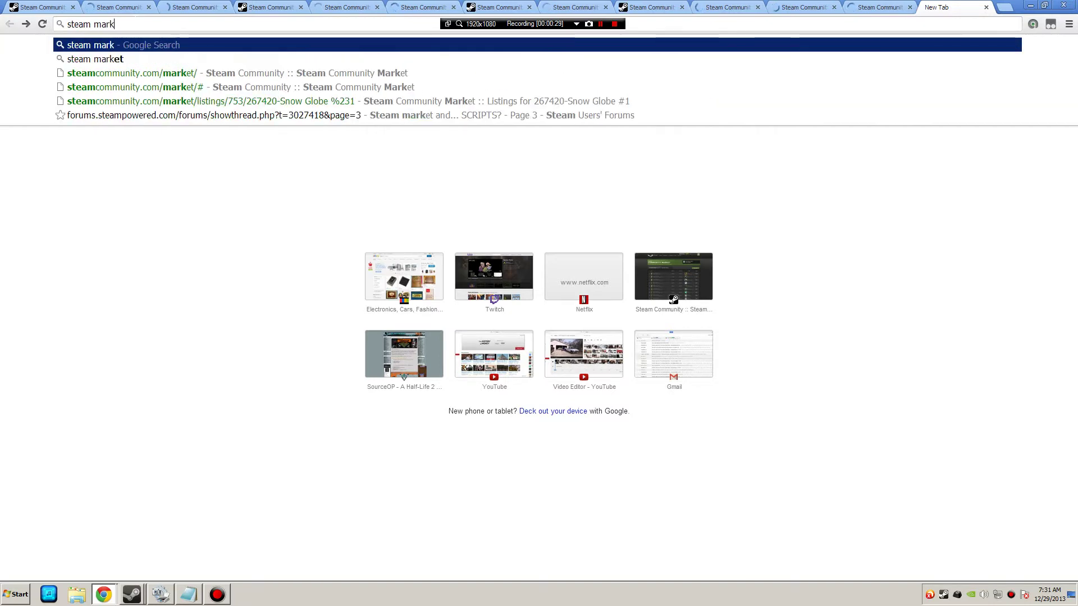
{"action": "type", "text": "et helper"}
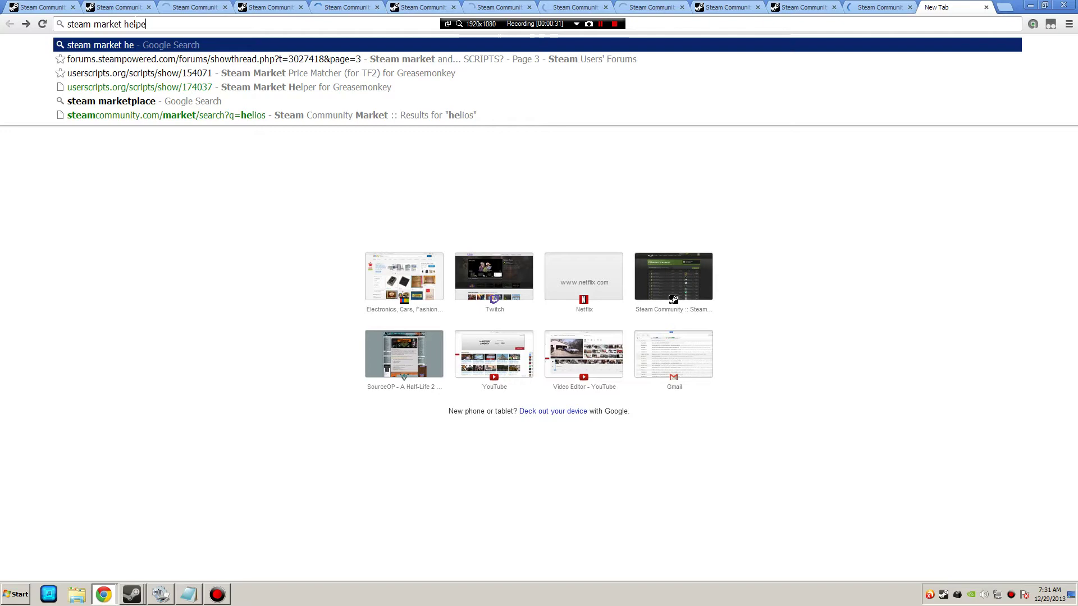
{"action": "key", "text": "Return"}
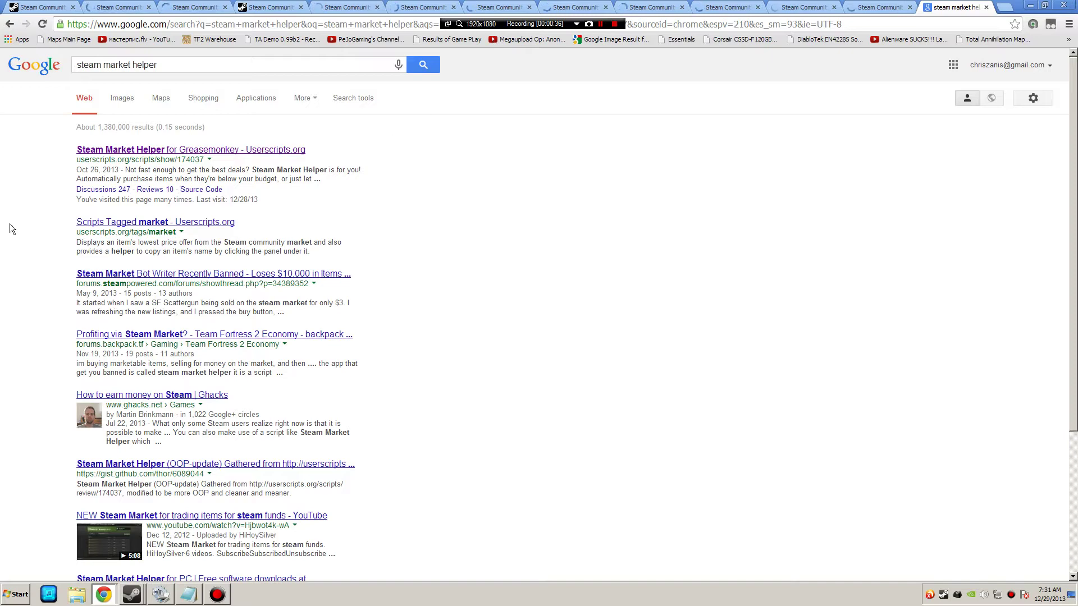
{"action": "left_click", "coordinate": [96, 162]}
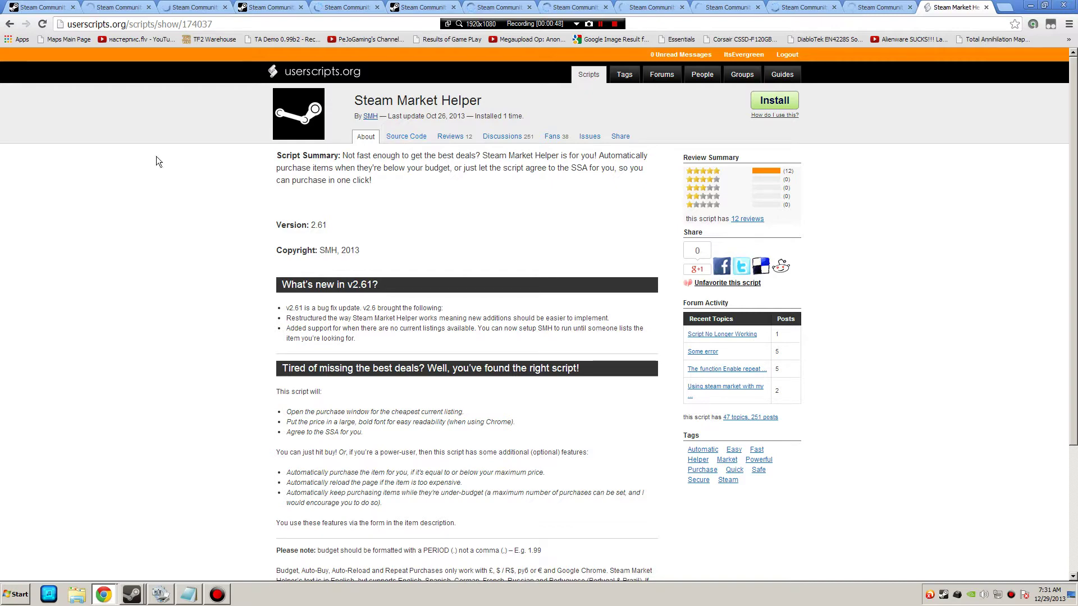
Open the Snow Globe #1 listing from the Steam Community Market's popular items and cancel its purchase window.
{"action": "left_click", "coordinate": [109, 7]}
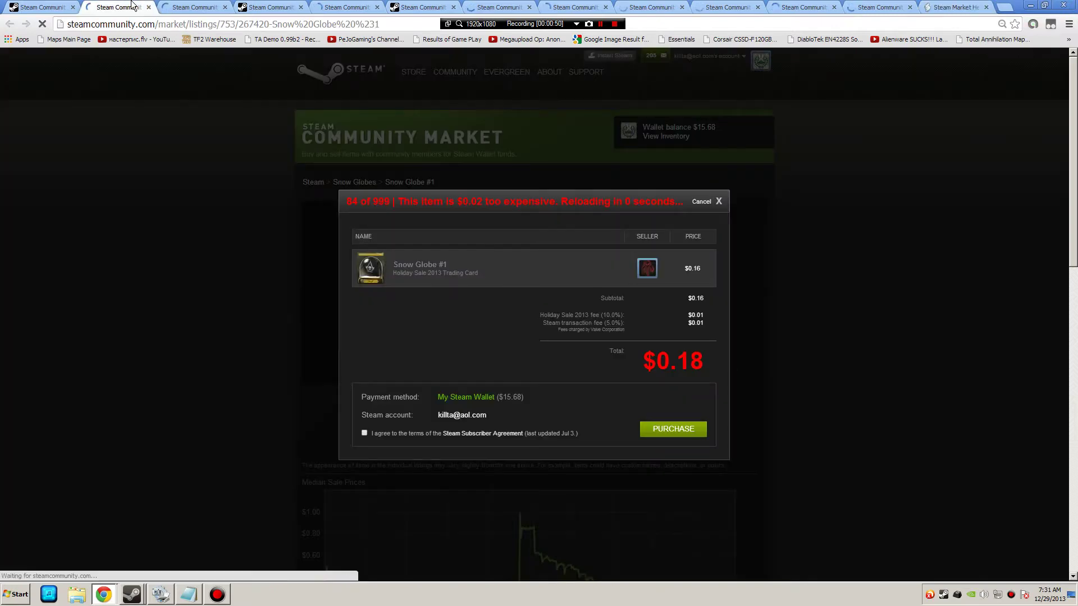
{"action": "left_click", "coordinate": [70, 6]}
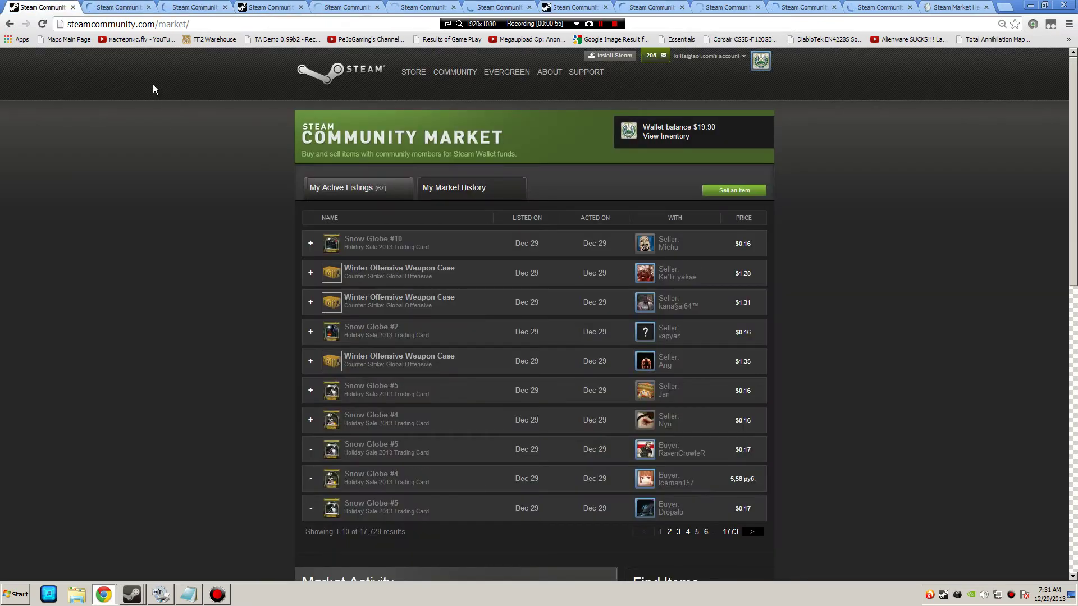
{"action": "scroll", "coordinate": [275, 203], "scroll_direction": "down", "scroll_amount": 5}
{"action": "scroll", "coordinate": [275, 203], "scroll_direction": "down", "scroll_amount": 4}
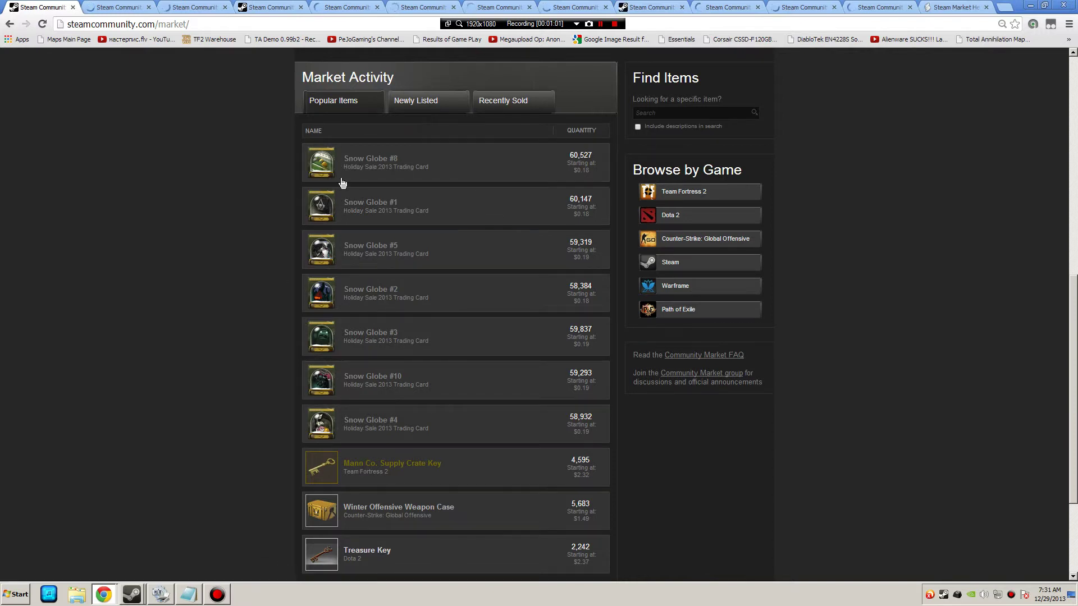
{"action": "scroll", "coordinate": [365, 278], "scroll_direction": "up", "scroll_amount": 2}
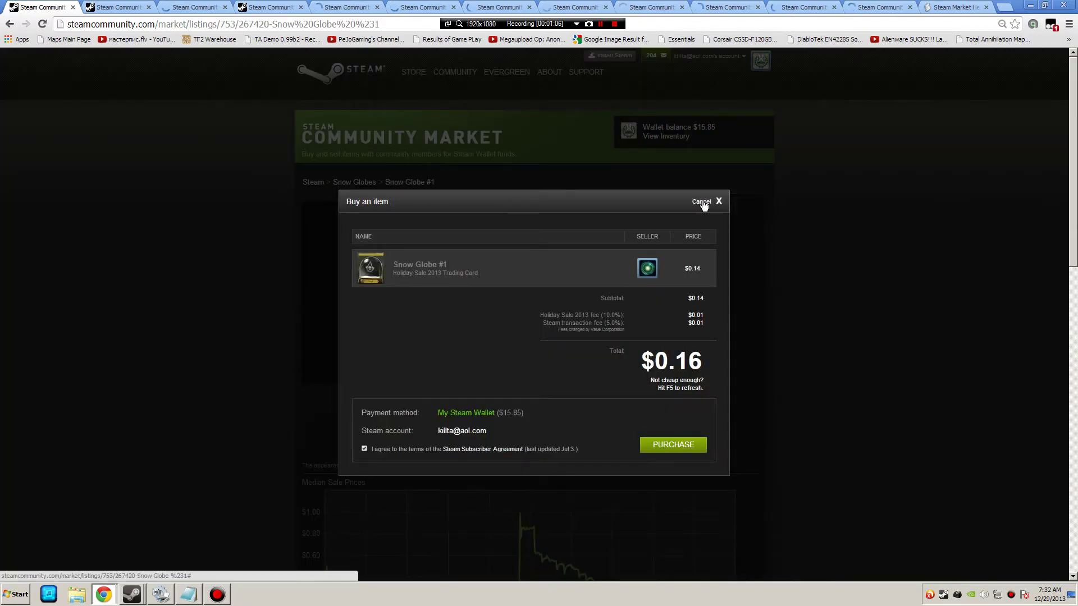
{"action": "left_click", "coordinate": [702, 203]}
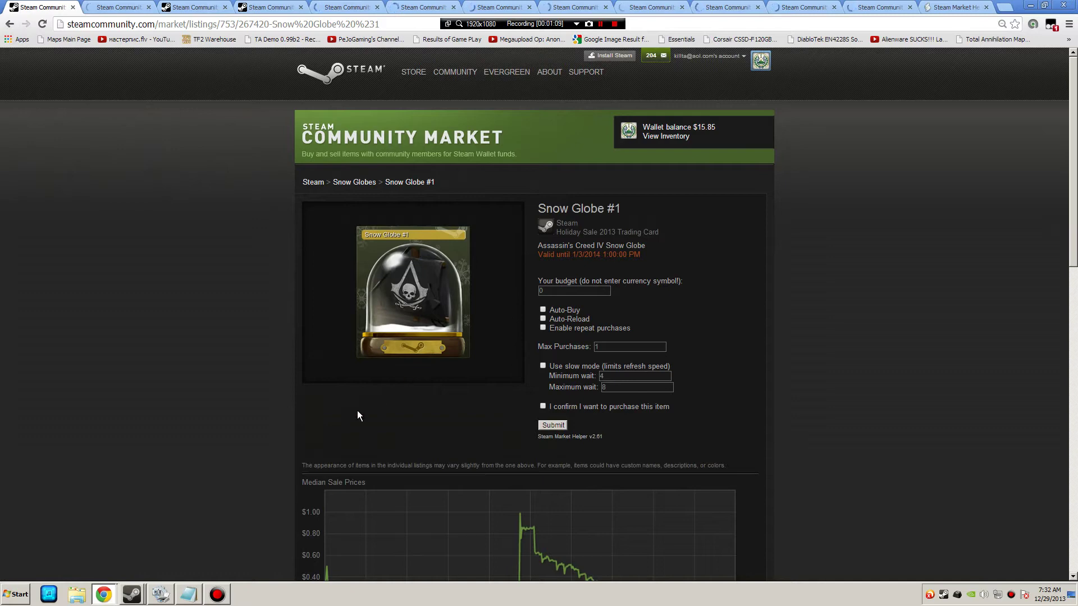
Examine the prices of the Snow Globe #1 offers on the first two listing pages.
{"action": "scroll", "coordinate": [357, 409], "scroll_direction": "down", "scroll_amount": 12}
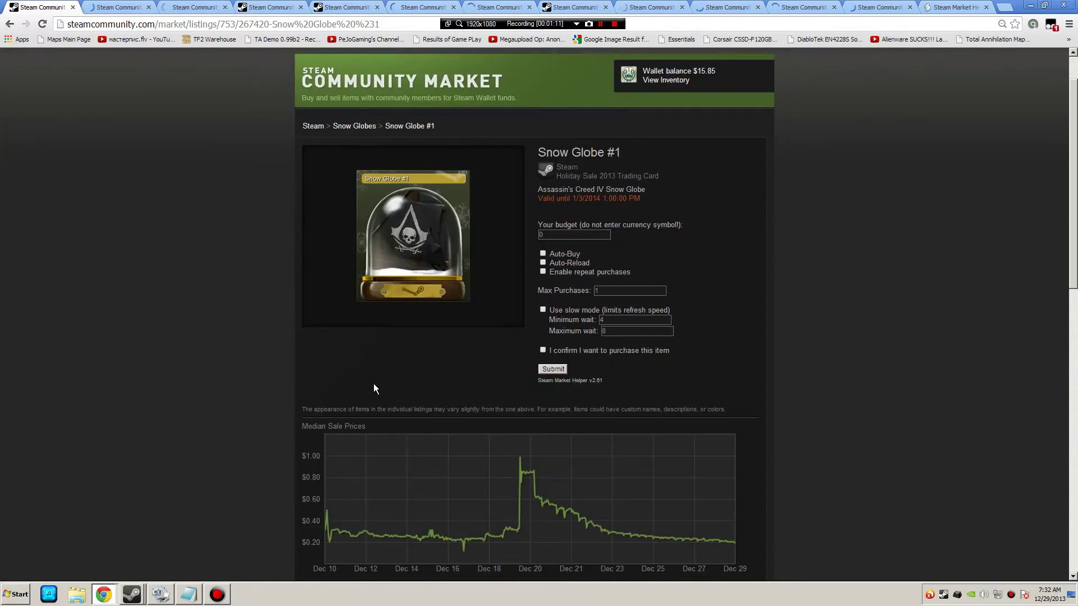
{"action": "scroll", "coordinate": [520, 322], "scroll_direction": "down", "scroll_amount": 3}
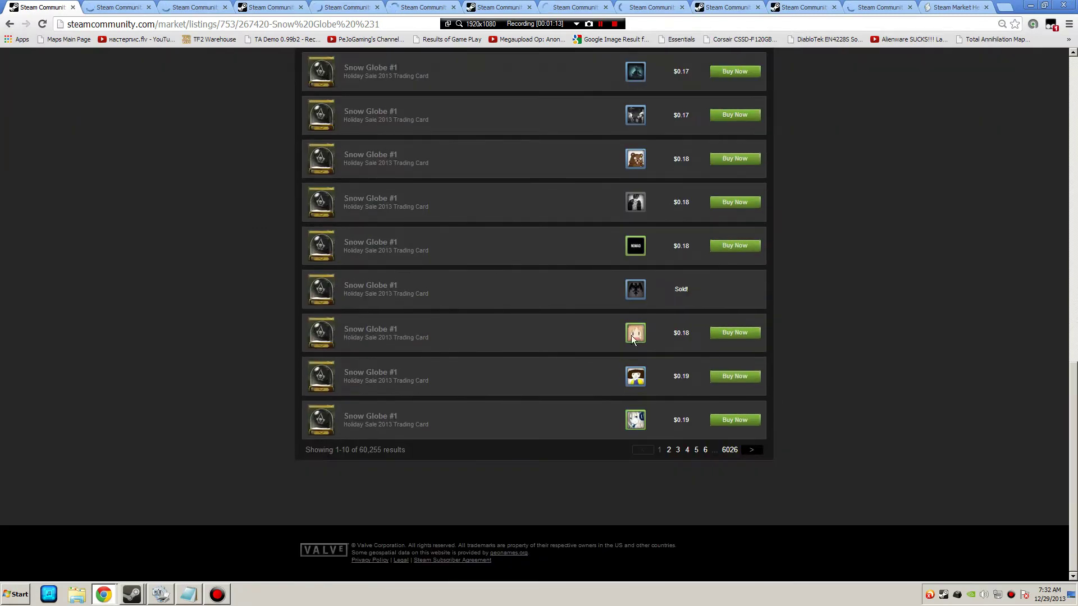
{"action": "scroll", "coordinate": [672, 346], "scroll_direction": "up", "scroll_amount": 3}
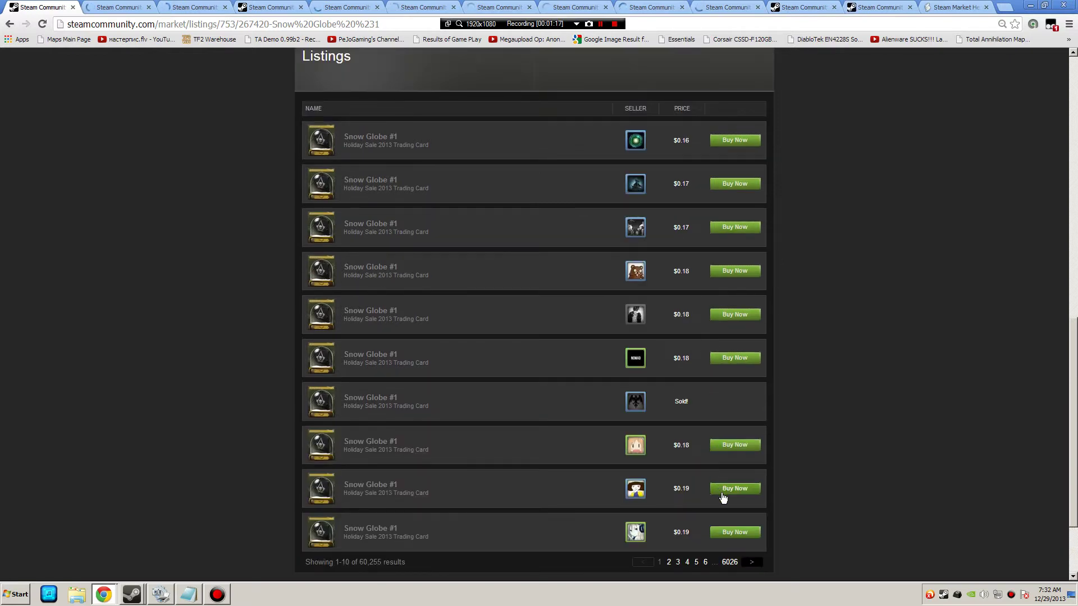
{"action": "left_click", "coordinate": [729, 490]}
{"action": "left_click", "coordinate": [692, 415]}
{"action": "scroll", "coordinate": [688, 483], "scroll_direction": "down", "scroll_amount": 2}
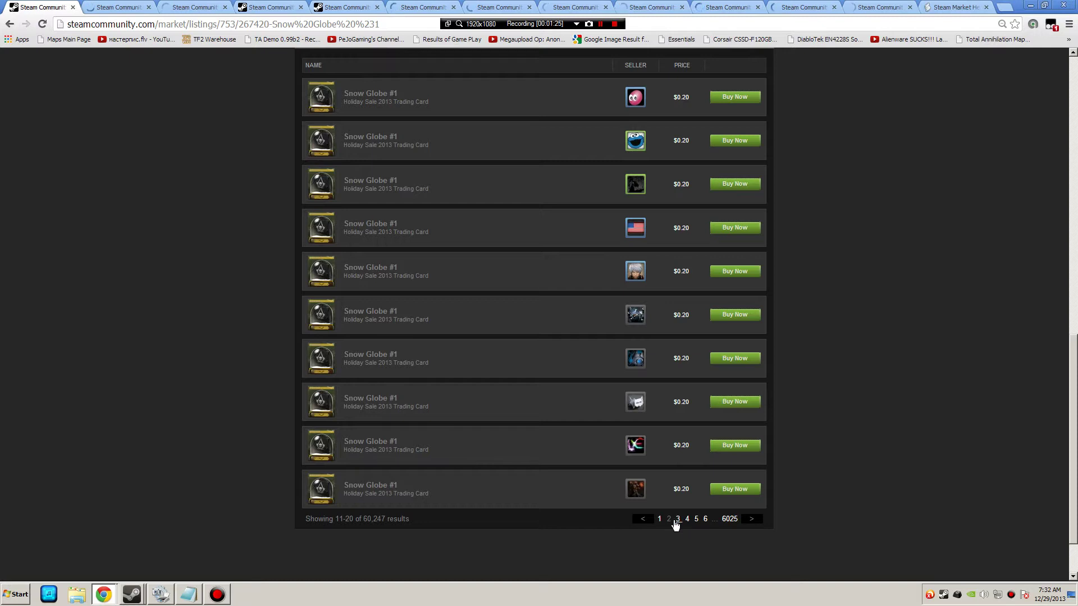
Compare Snow Globe #1 offer prices on listing pages 3 to 6 and return to the first page.
{"action": "left_click", "coordinate": [678, 518]}
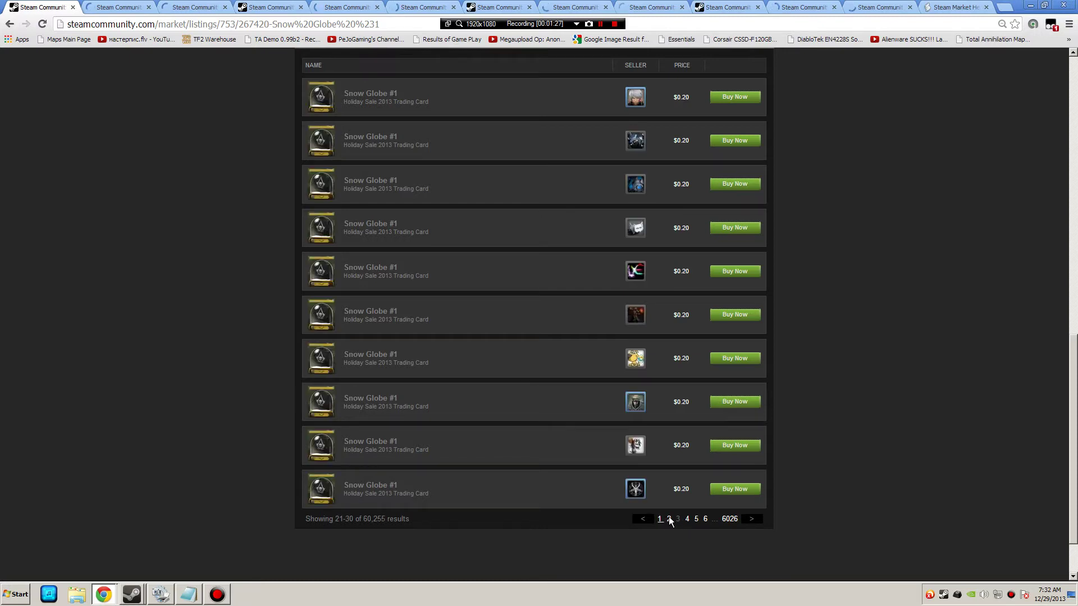
{"action": "left_click", "coordinate": [688, 519]}
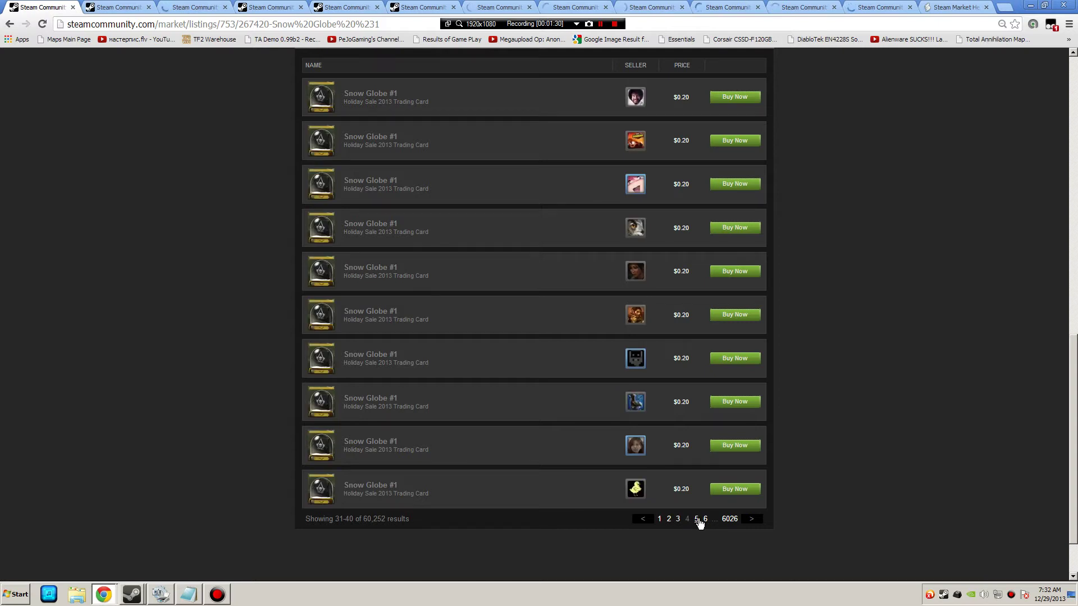
{"action": "left_click", "coordinate": [696, 520]}
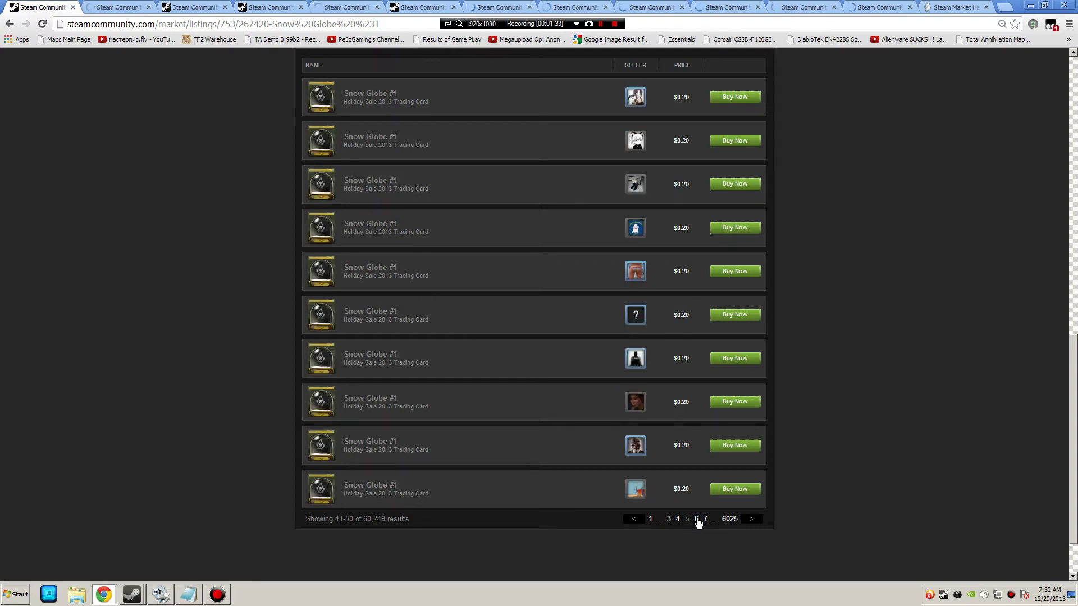
{"action": "left_click", "coordinate": [651, 519]}
{"action": "scroll", "coordinate": [657, 349], "scroll_direction": "up", "scroll_amount": 6}
{"action": "scroll", "coordinate": [670, 324], "scroll_direction": "down", "scroll_amount": 7}
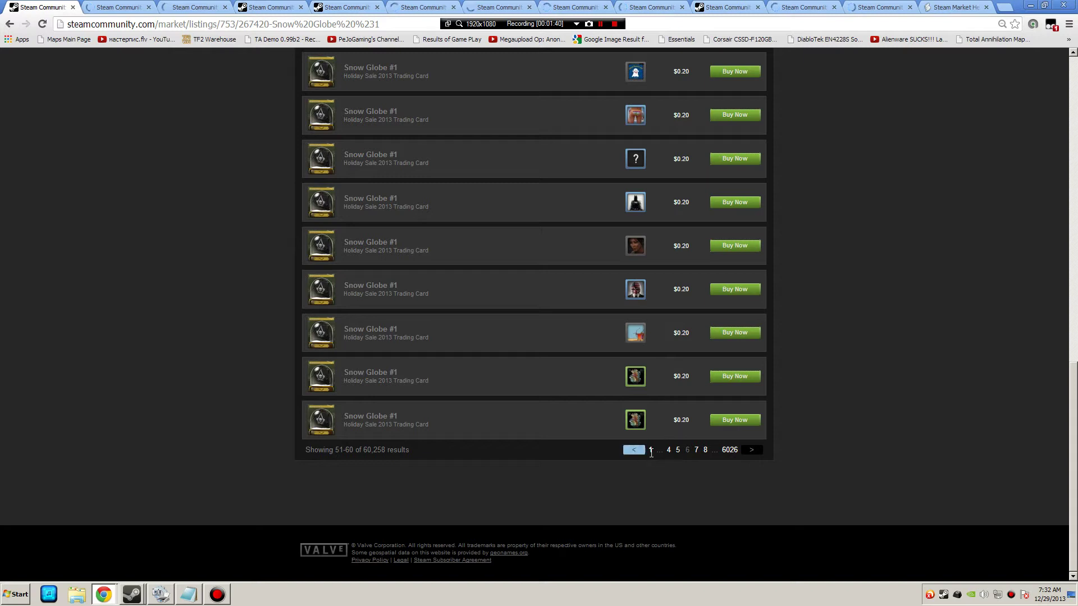
{"action": "left_click", "coordinate": [651, 451]}
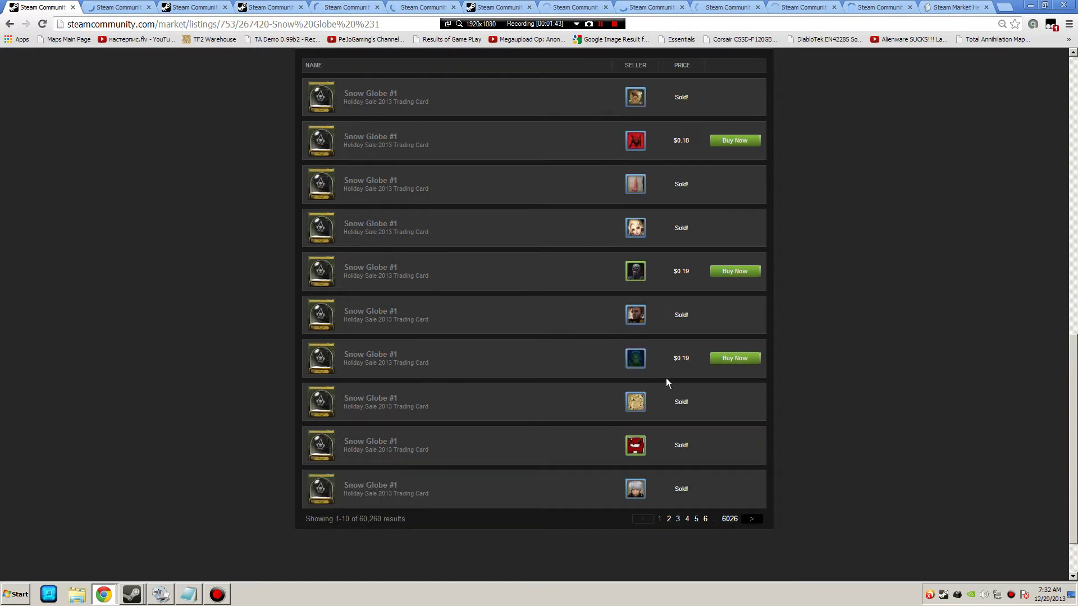
Preview the purchase details of the lower $0.19 Snow Globe #1 offer and cancel the purchase.
{"action": "left_click", "coordinate": [744, 360]}
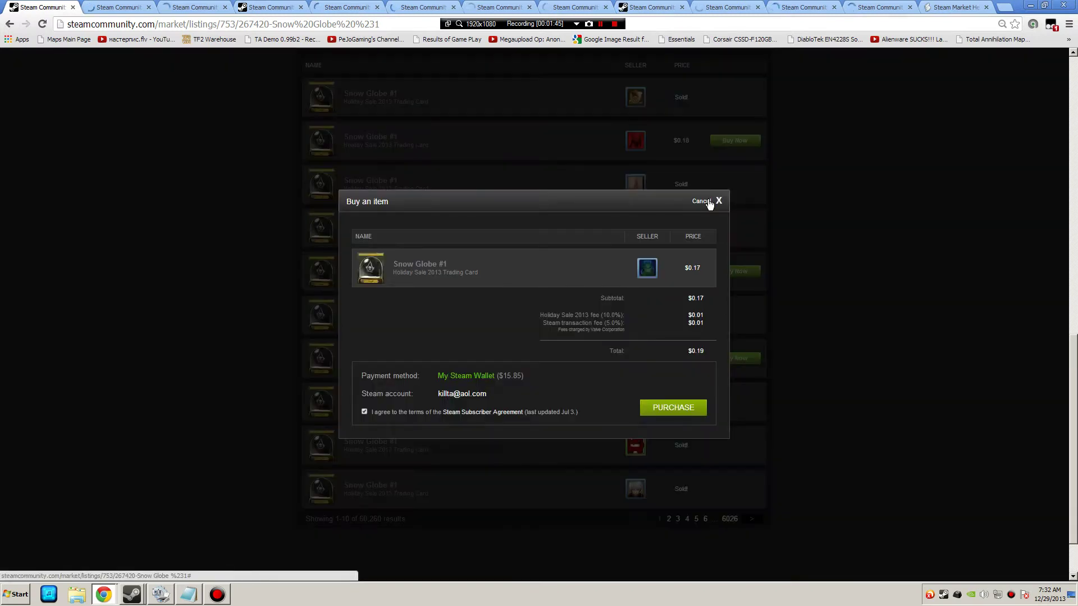
{"action": "left_click", "coordinate": [717, 201]}
Set the Snow Globe #1 budget to 0.16, enable Auto-Buy, Auto-Reload and repeat purchases, and set Max Purchases to 999.
{"action": "scroll", "coordinate": [697, 418], "scroll_direction": "up", "scroll_amount": 8}
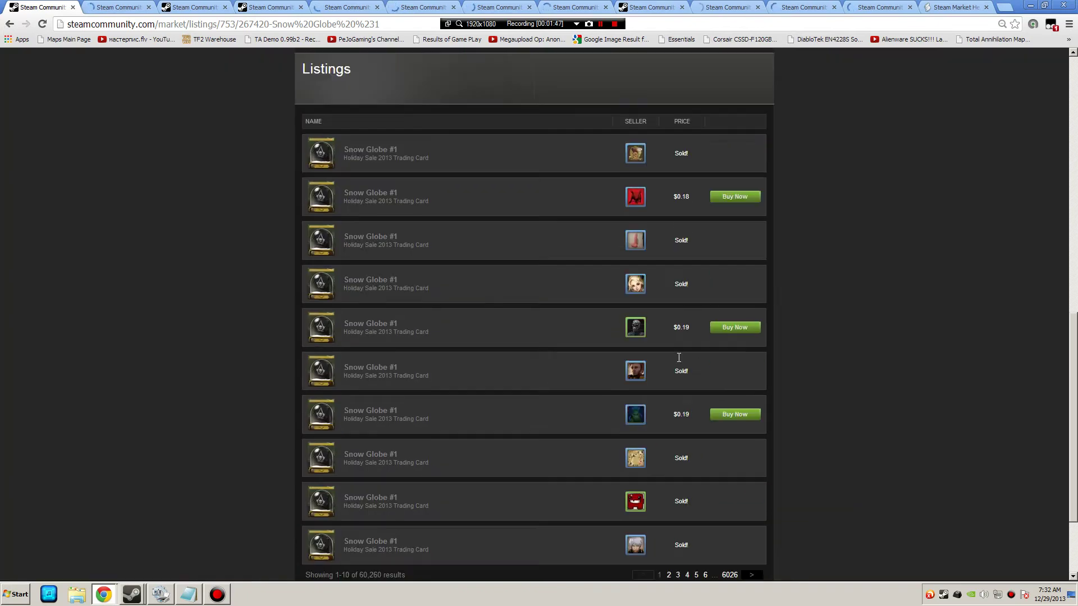
{"action": "scroll", "coordinate": [612, 312], "scroll_direction": "up", "scroll_amount": 5}
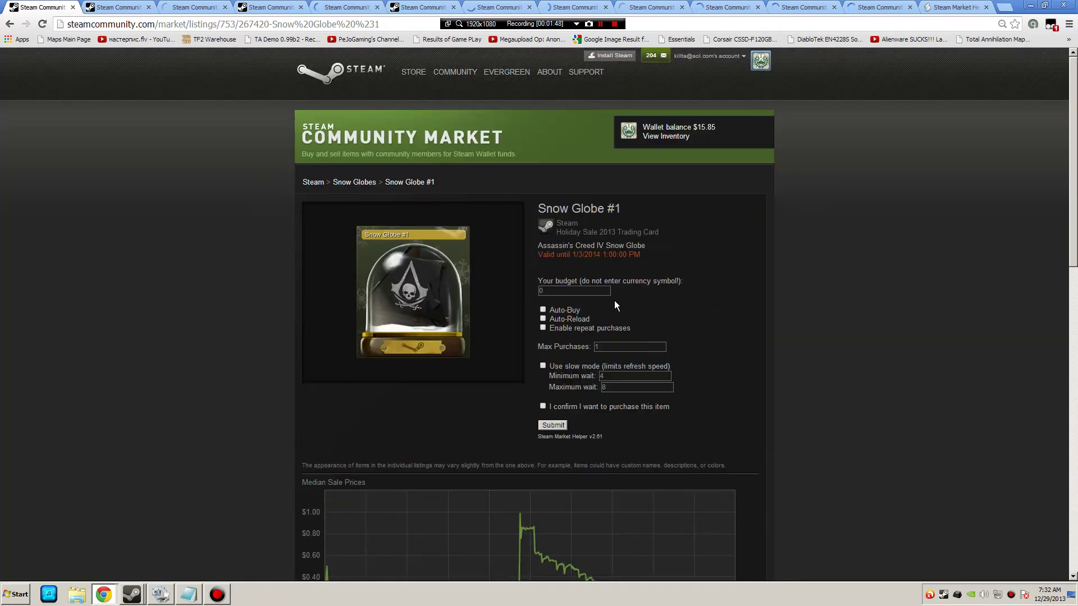
{"action": "left_click", "coordinate": [561, 289]}
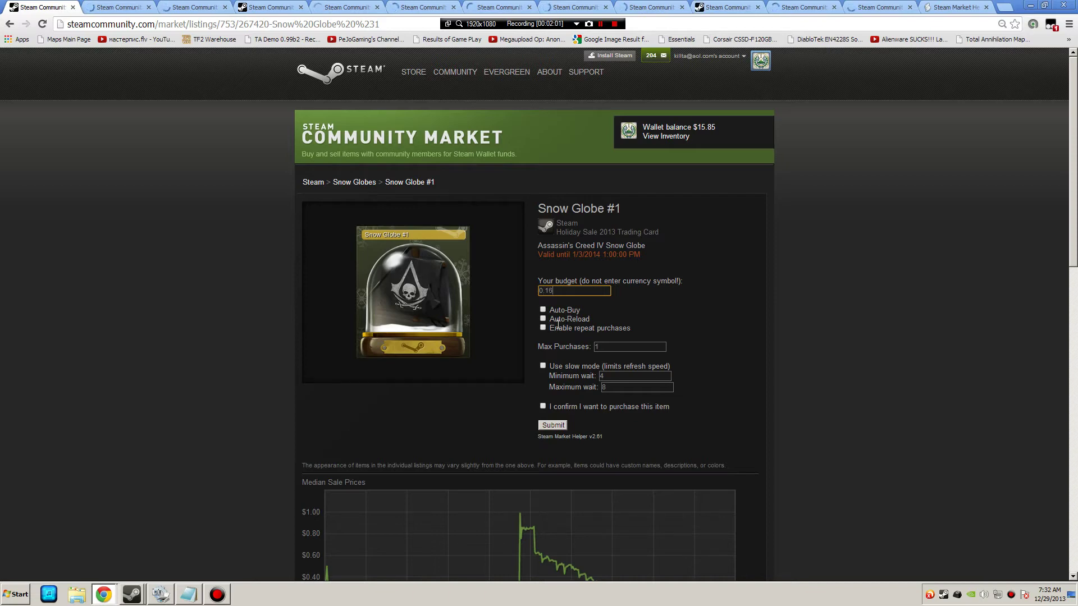
{"action": "left_click", "coordinate": [544, 311]}
{"action": "left_click", "coordinate": [543, 328]}
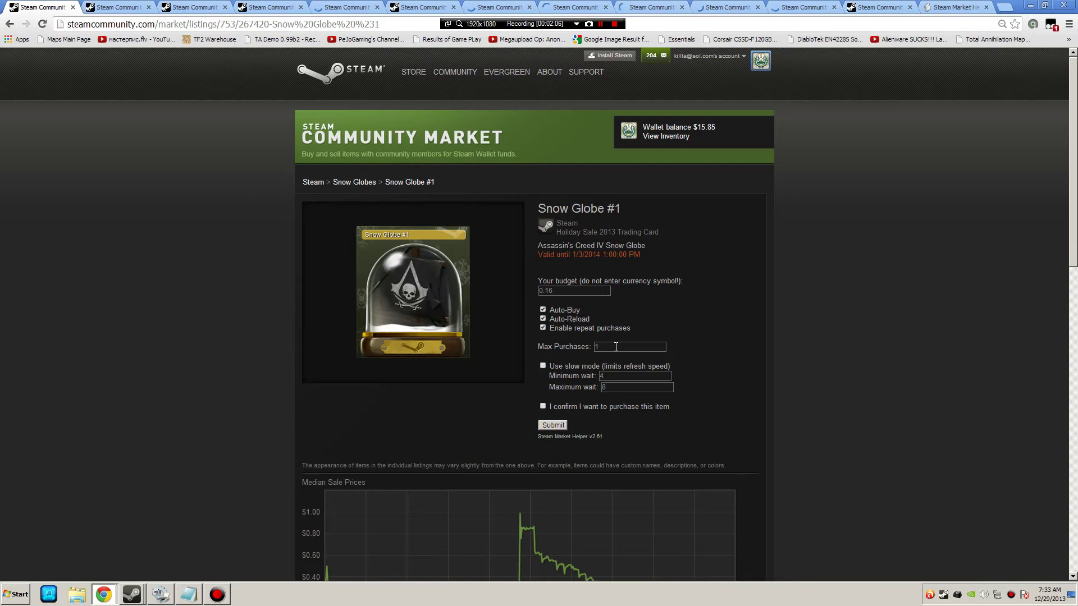
{"action": "left_click", "coordinate": [553, 346]}
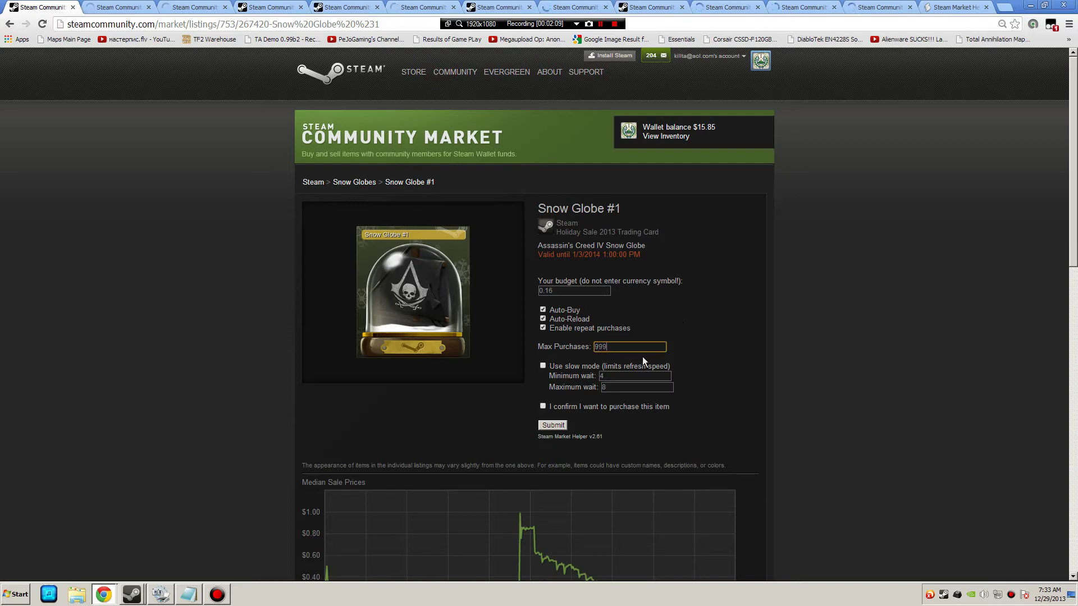
Enable slow mode with a minimum wait of 0 and maximum wait of 1, then confirm the purchase option and submit the form.
{"action": "left_click", "coordinate": [573, 368]}
{"action": "left_click", "coordinate": [610, 380]}
{"action": "key", "text": "BackSpace"}
{"action": "type", "text": "0"}
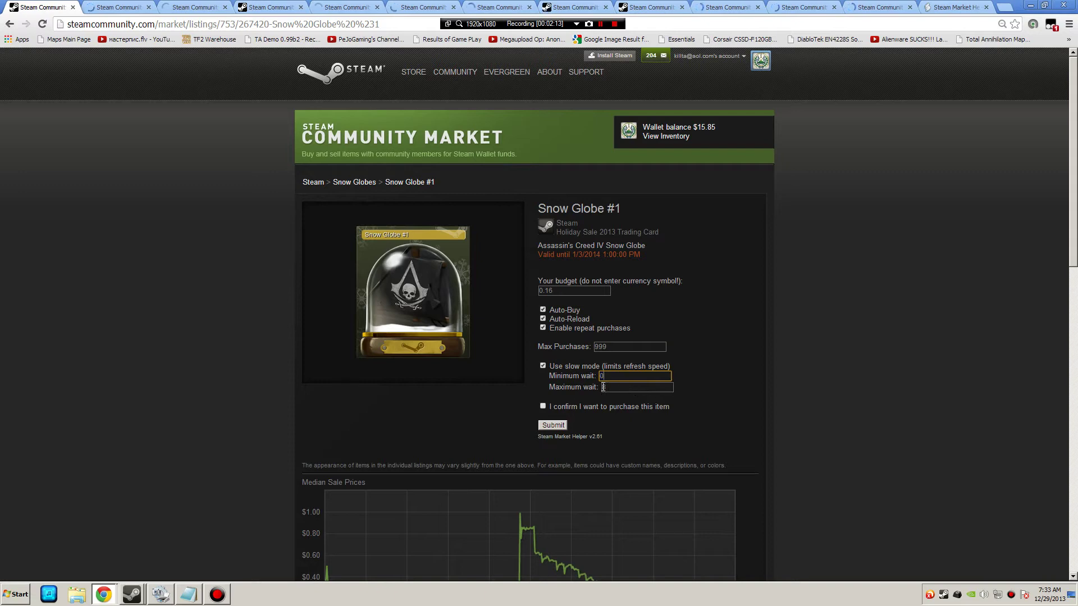
{"action": "left_click", "coordinate": [568, 391]}
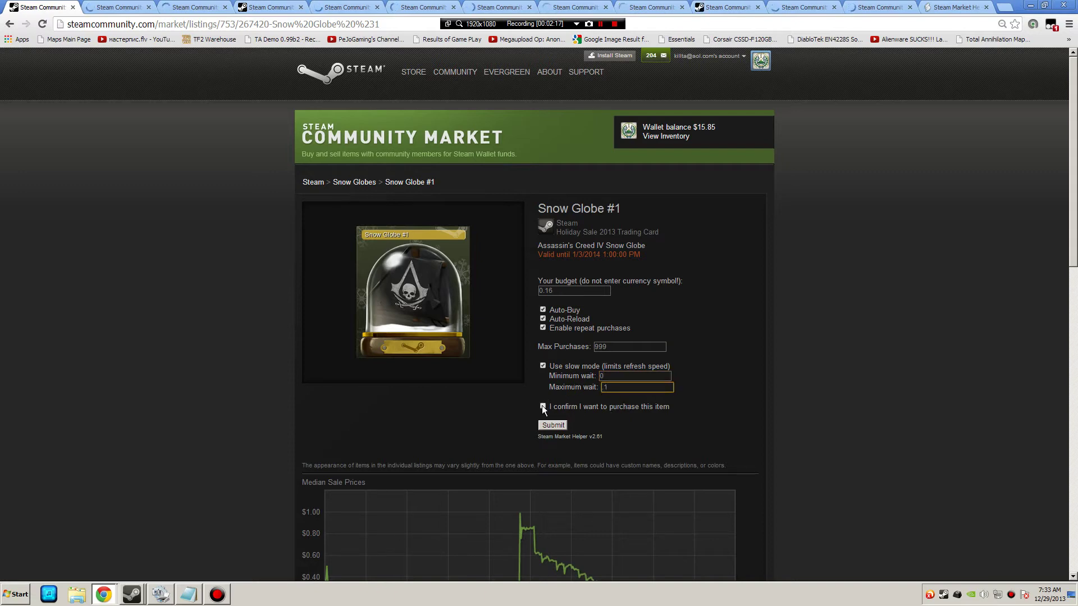
{"action": "left_click", "coordinate": [546, 426]}
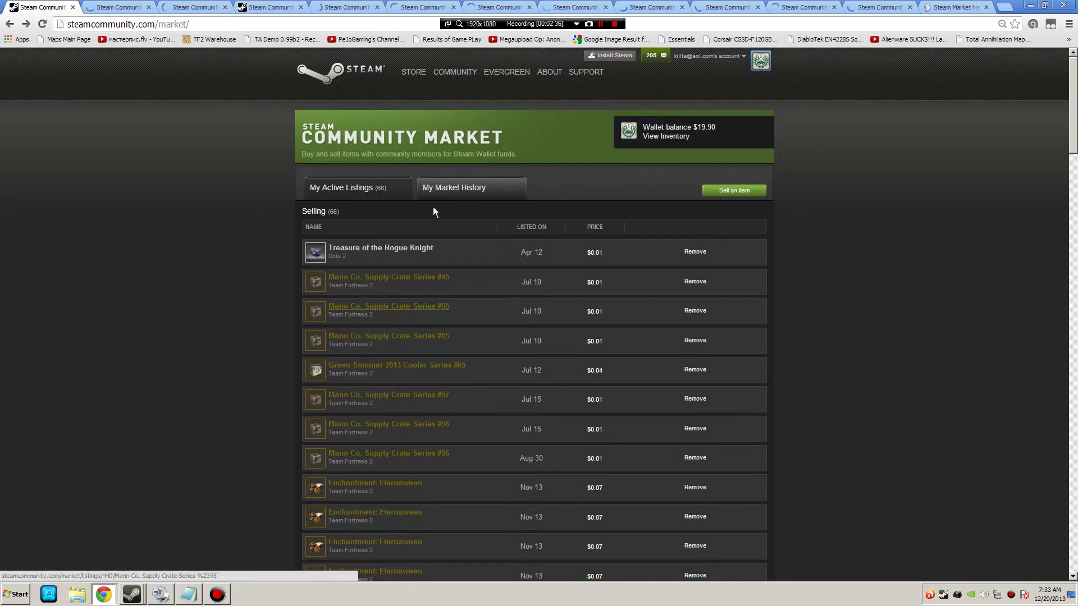
Review the recent buy and sell transactions in the market history across its first four pages.
{"action": "left_click", "coordinate": [436, 188]}
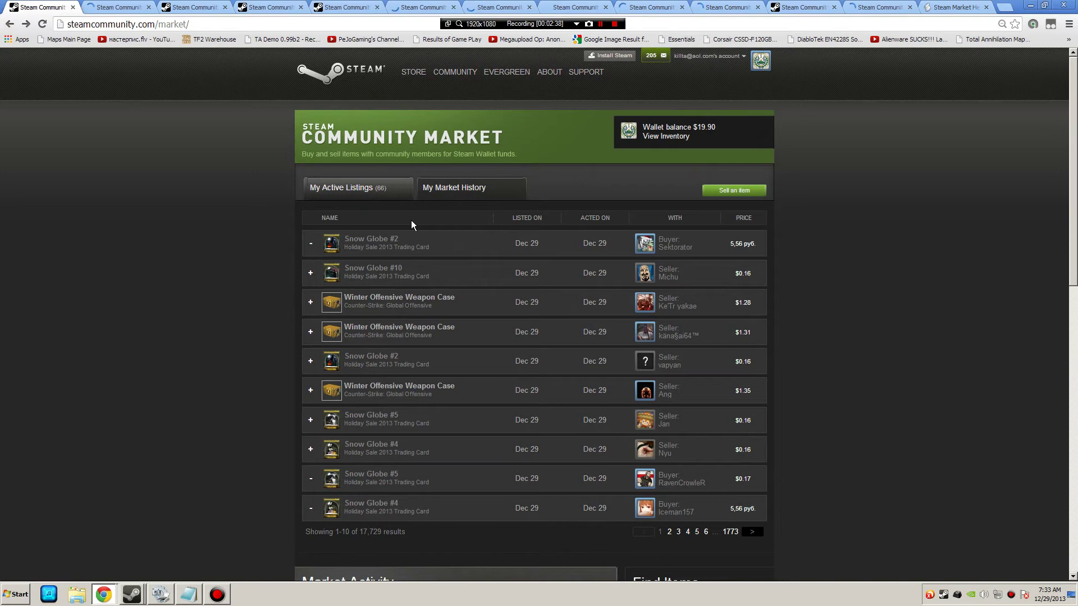
{"action": "left_click", "coordinate": [755, 533]}
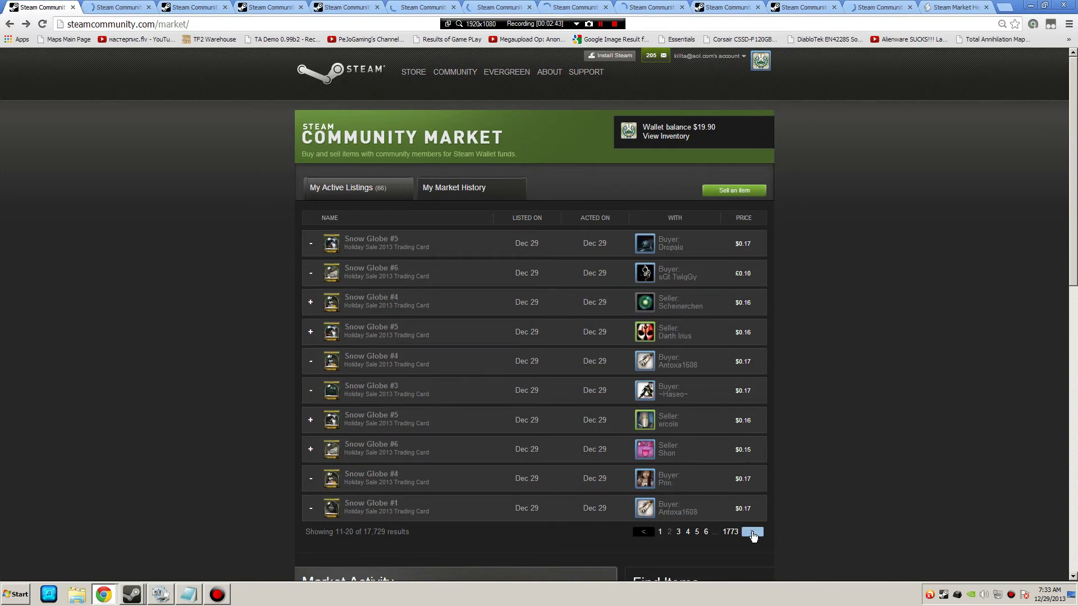
{"action": "left_click", "coordinate": [753, 534]}
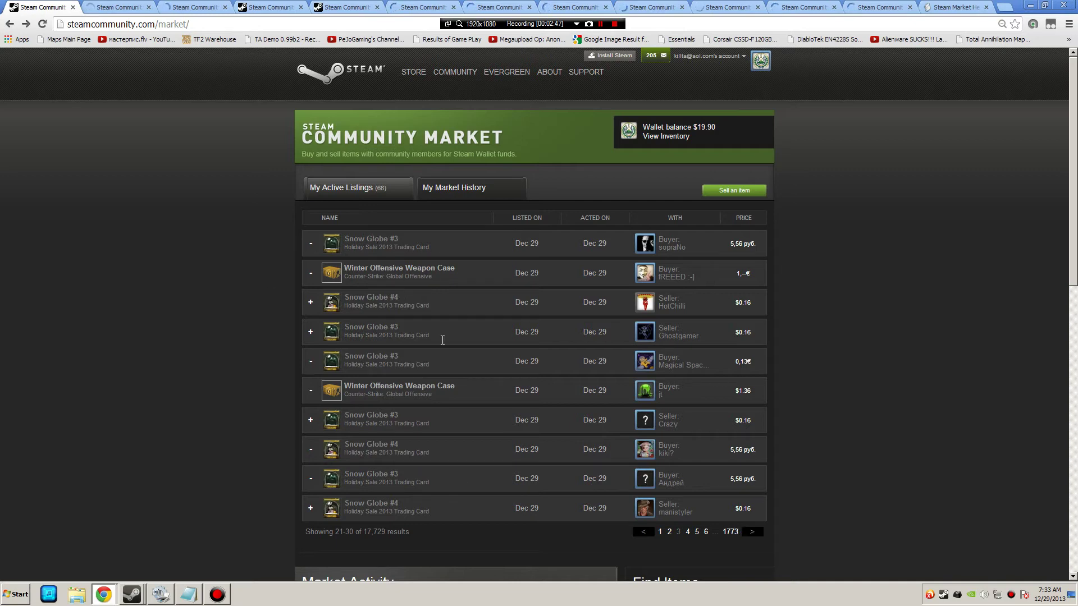
{"action": "left_click", "coordinate": [761, 533]}
{"action": "left_click", "coordinate": [644, 533]}
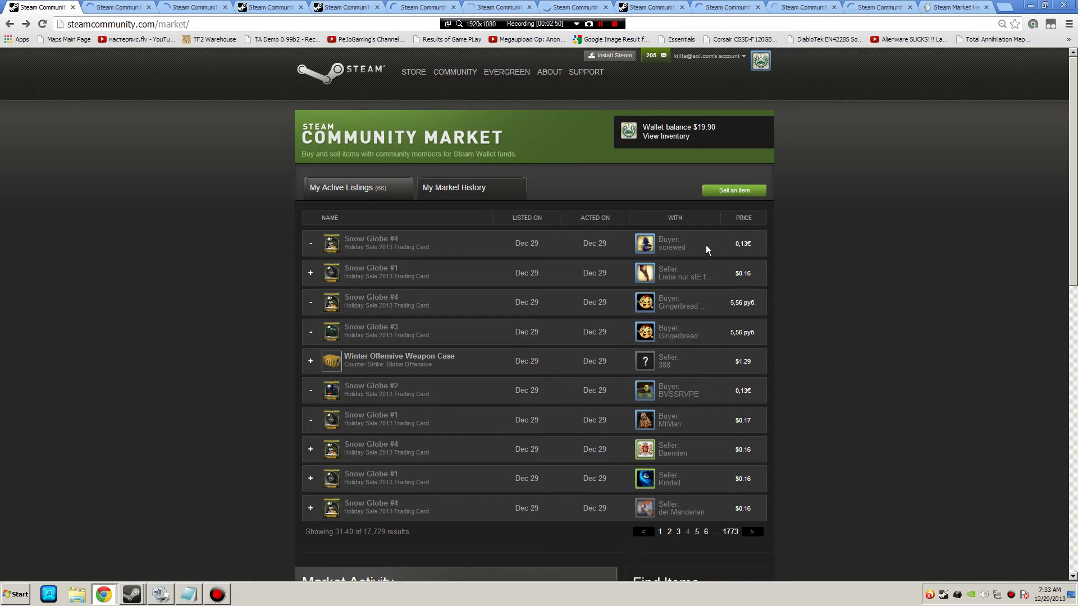
Put the Snow Globe #4 card from the Steam inventory up for sale with $0.17 received and $0.19 paid, accepting the Subscriber Agreement.
{"action": "left_click", "coordinate": [726, 191]}
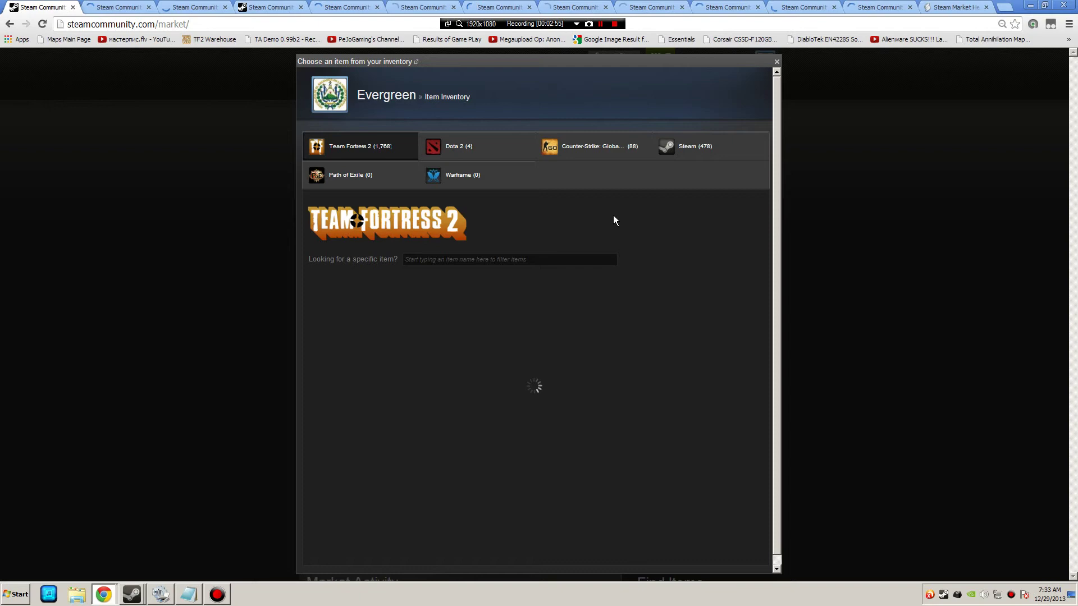
{"action": "left_click", "coordinate": [679, 147]}
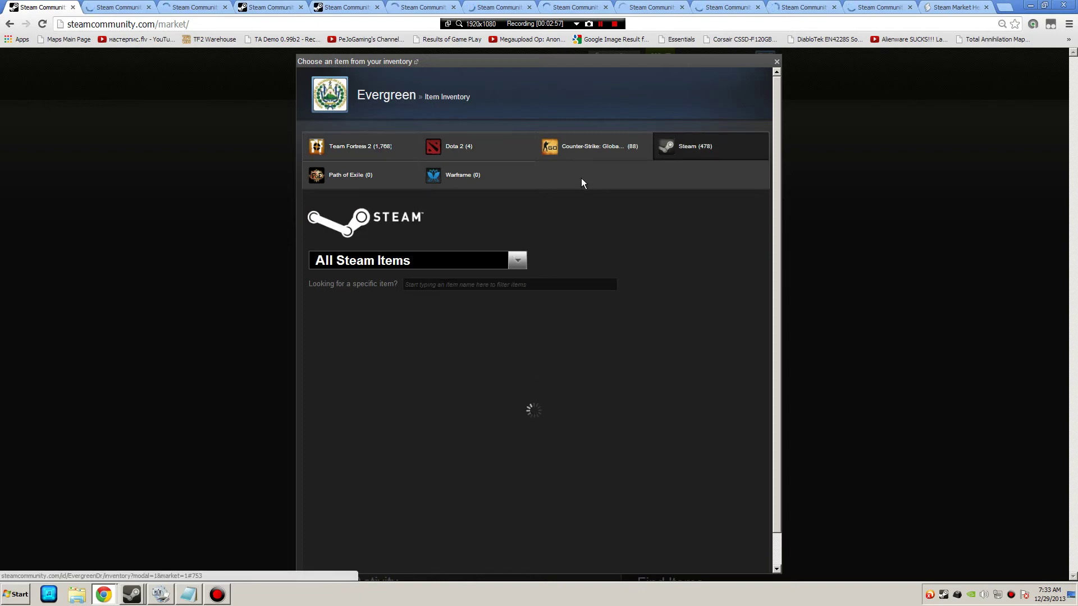
{"action": "left_click", "coordinate": [459, 458]}
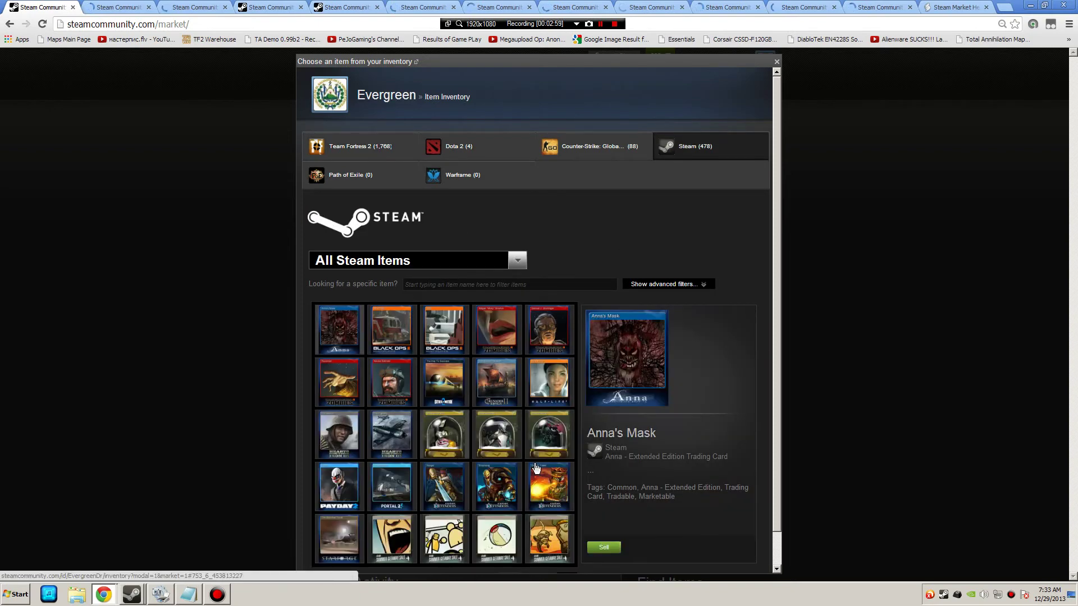
{"action": "left_click", "coordinate": [604, 547]}
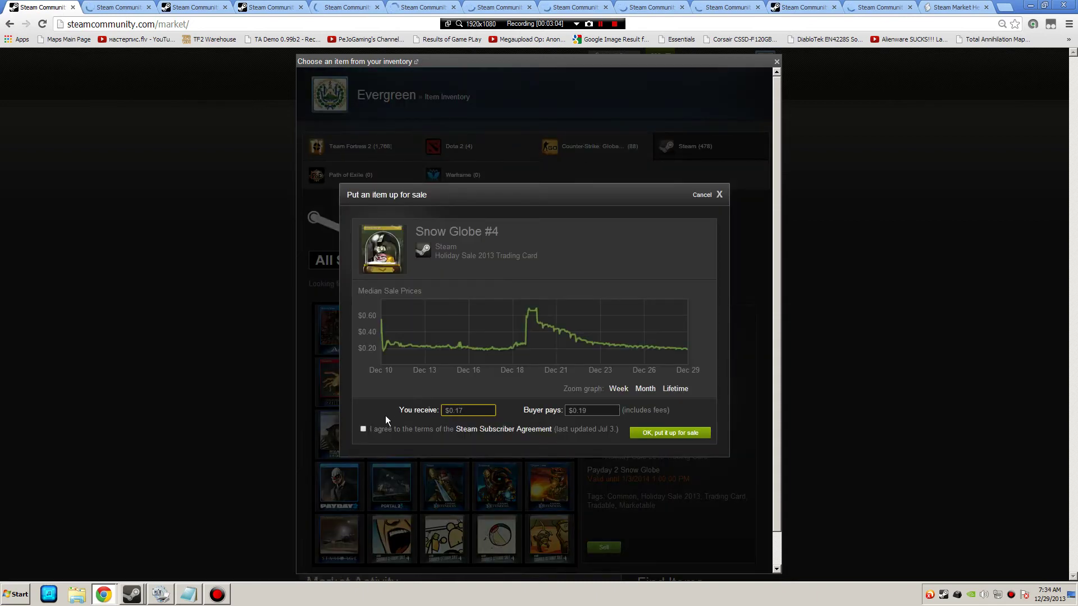
{"action": "left_click", "coordinate": [364, 428]}
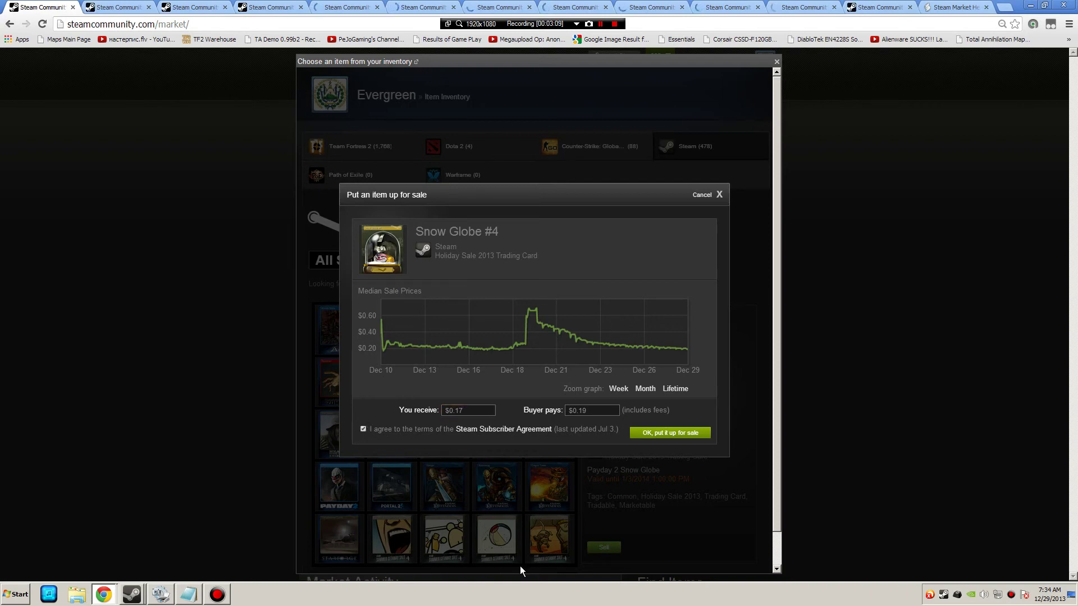
{"action": "left_click", "coordinate": [646, 430]}
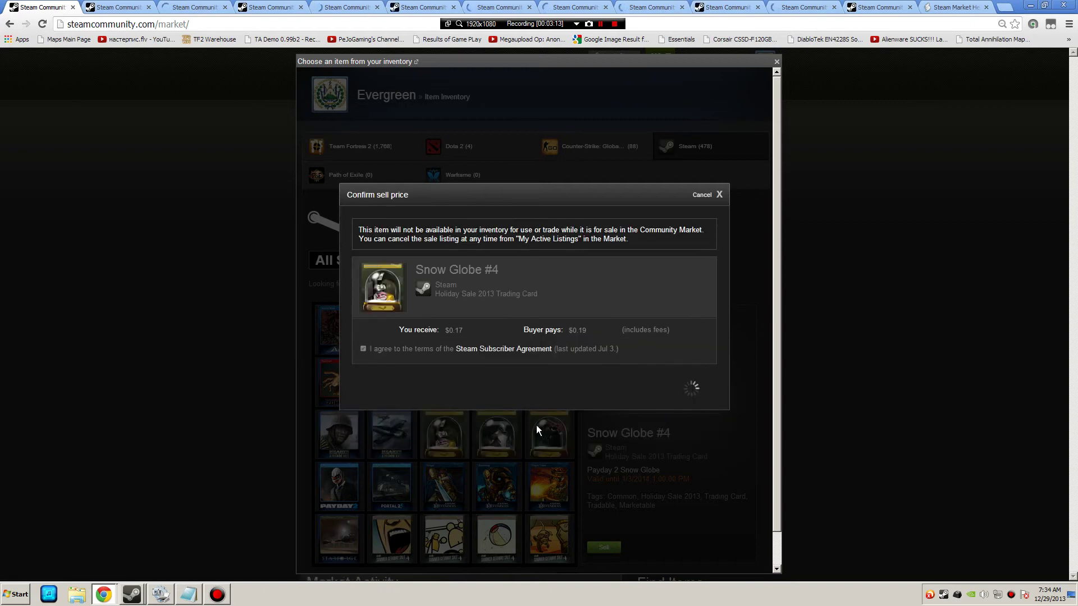
{"action": "left_click", "coordinate": [691, 387]}
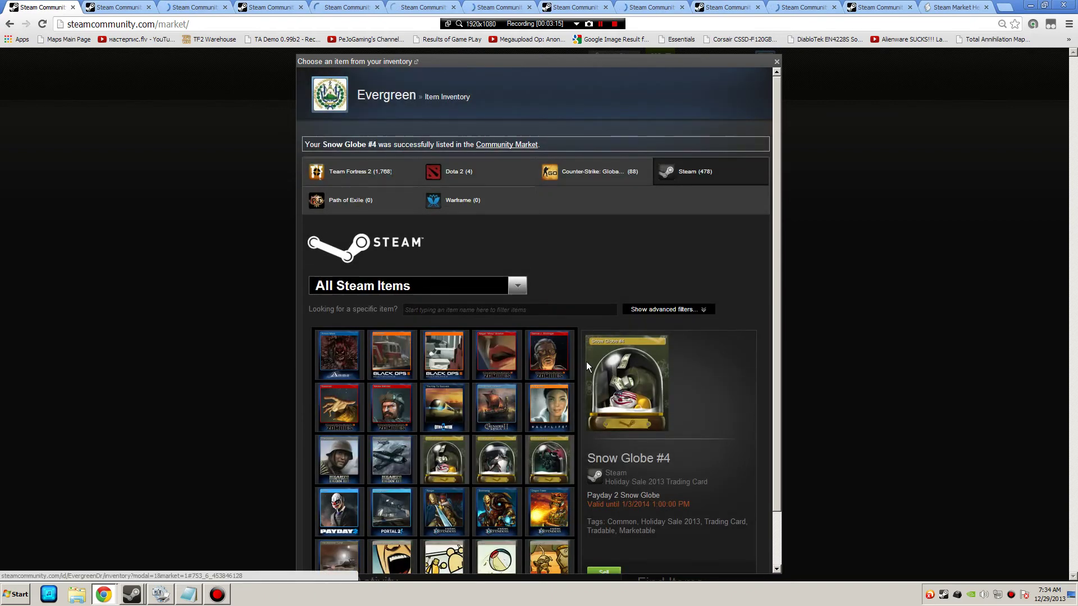
List the Snow Globe #5 card for sale with $0.17 received, and return to the first page of the market history.
{"action": "left_click", "coordinate": [438, 473]}
{"action": "scroll", "coordinate": [568, 505], "scroll_direction": "down", "scroll_amount": 1}
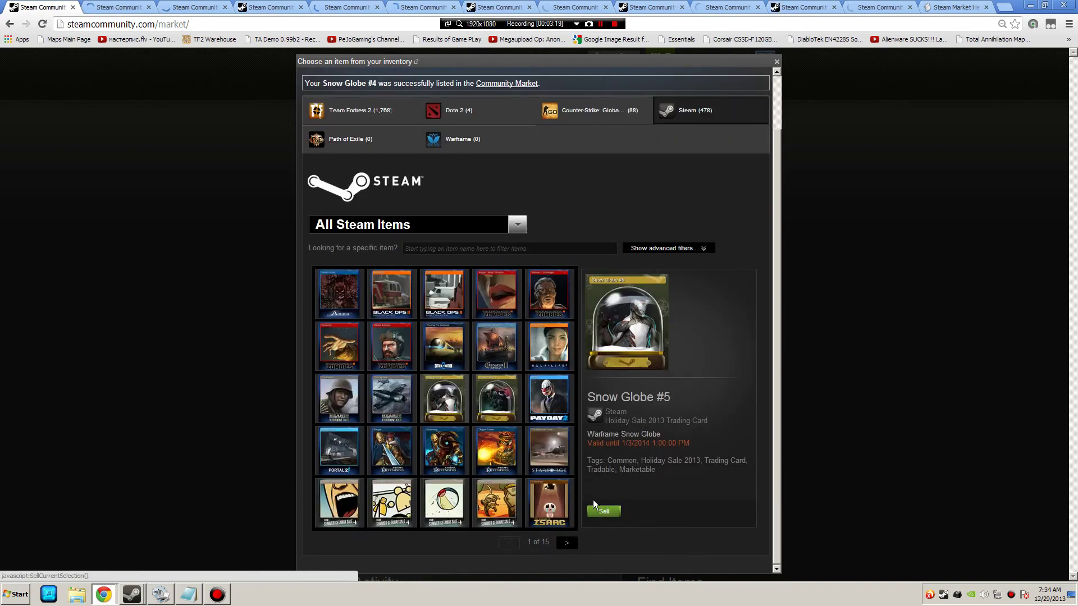
{"action": "left_click", "coordinate": [594, 503]}
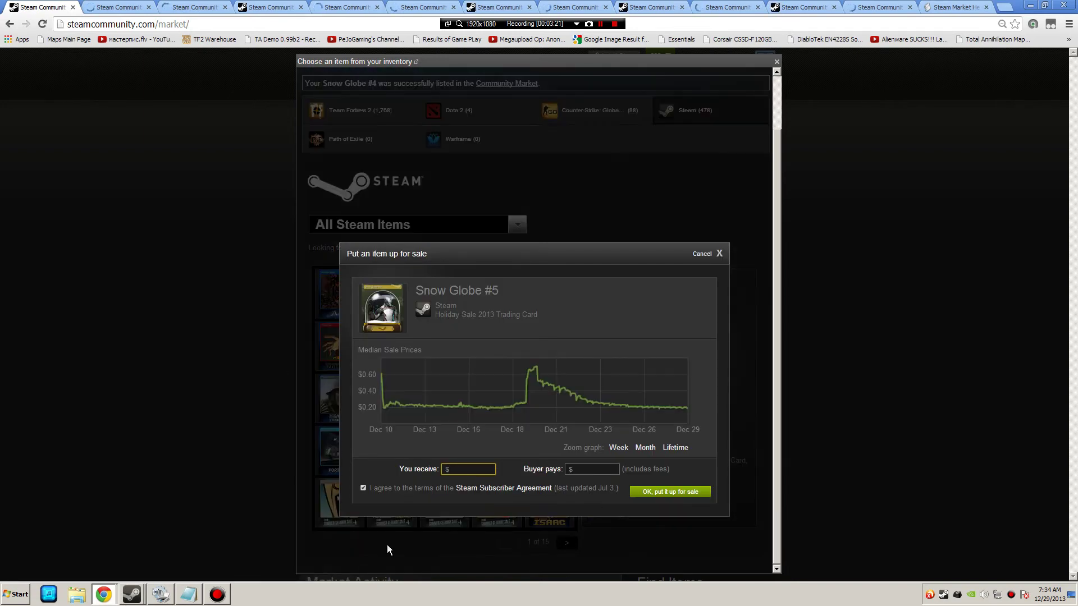
{"action": "type", "text": "0.17"}
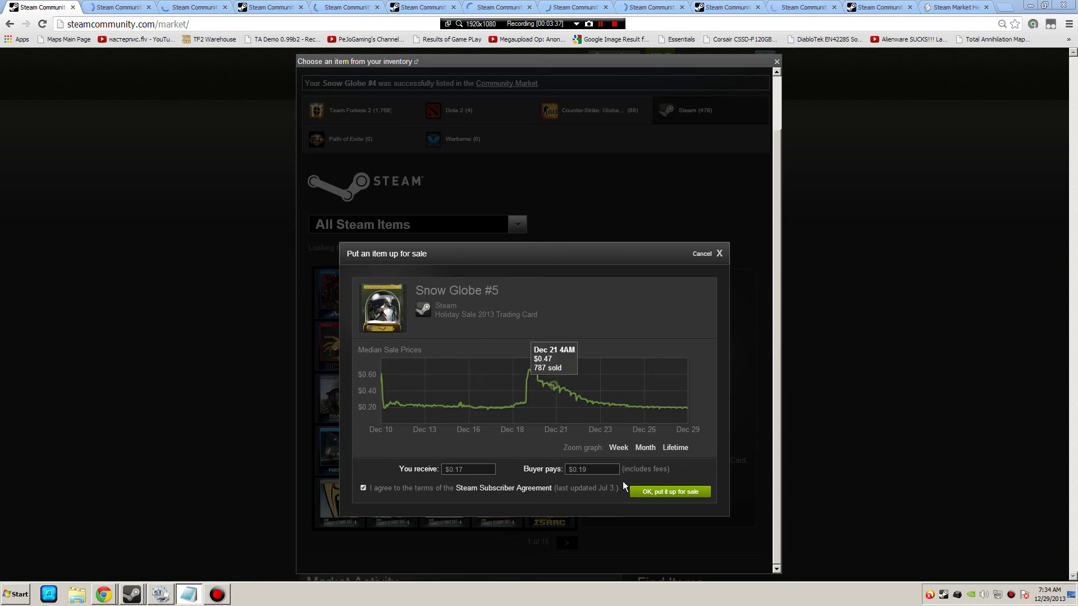
{"action": "left_click", "coordinate": [658, 494]}
{"action": "left_click", "coordinate": [692, 448]}
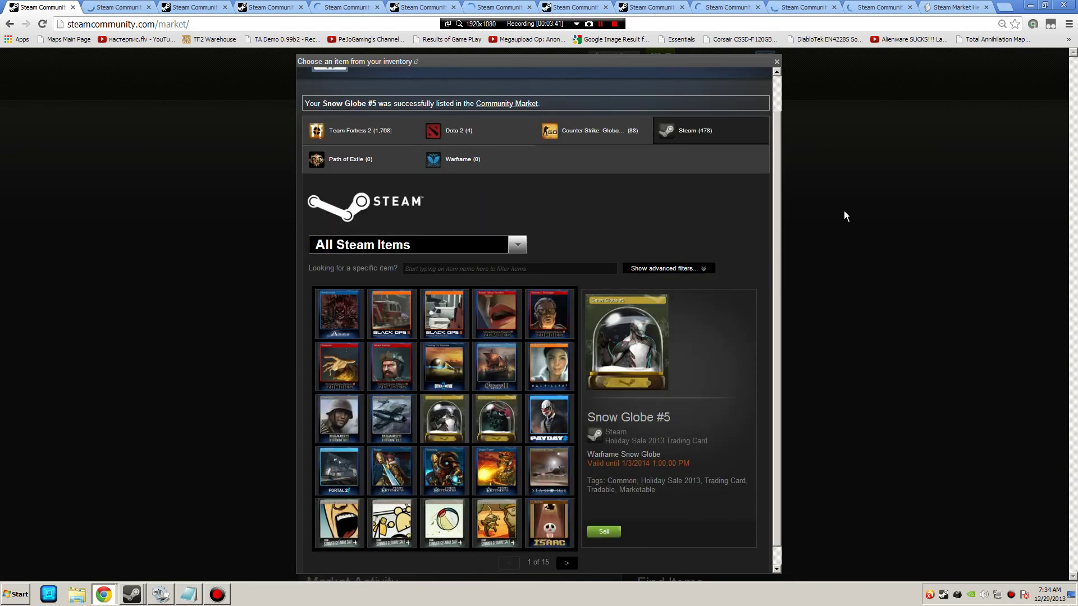
{"action": "left_click", "coordinate": [847, 203]}
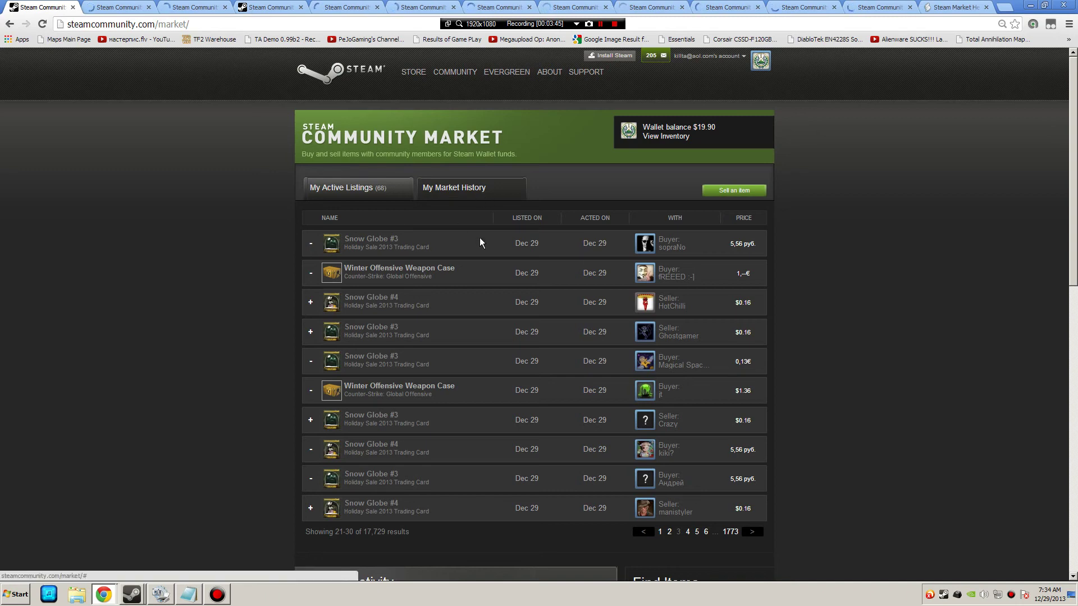
{"action": "left_click", "coordinate": [483, 195]}
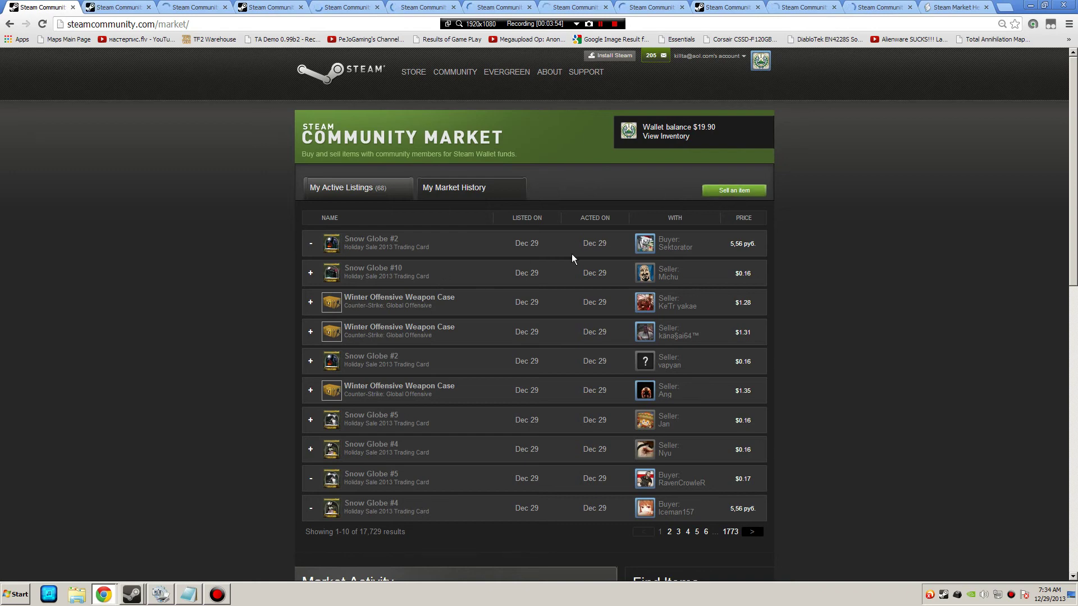
Examine the StatTrak AK-47 | Blue Laminate in the Counter-Strike: Global Offensive inventory and go back to the profile page.
{"action": "left_click", "coordinate": [761, 61]}
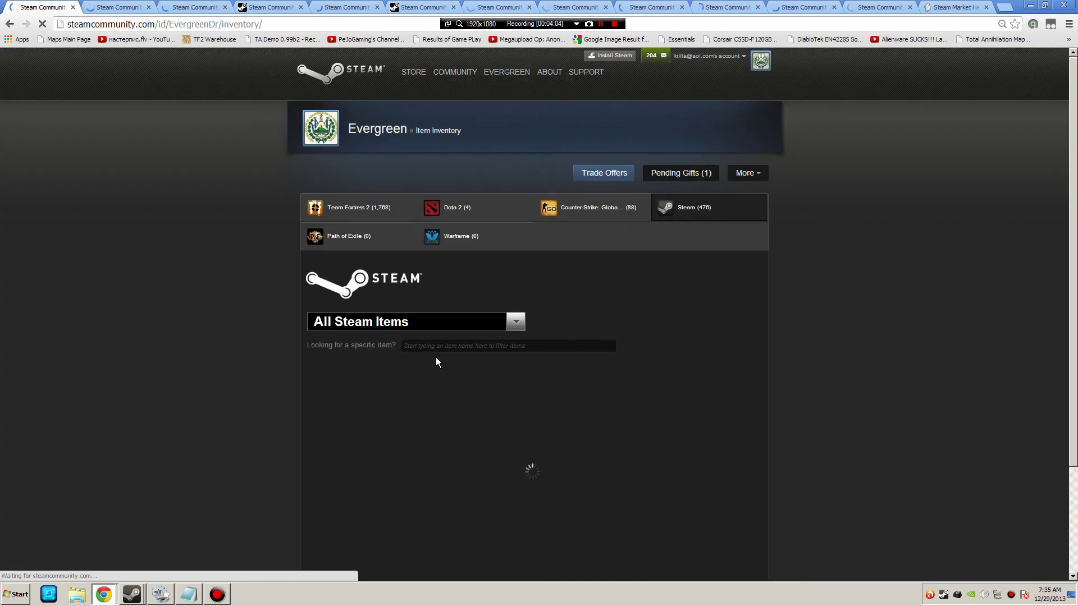
{"action": "left_click", "coordinate": [600, 209]}
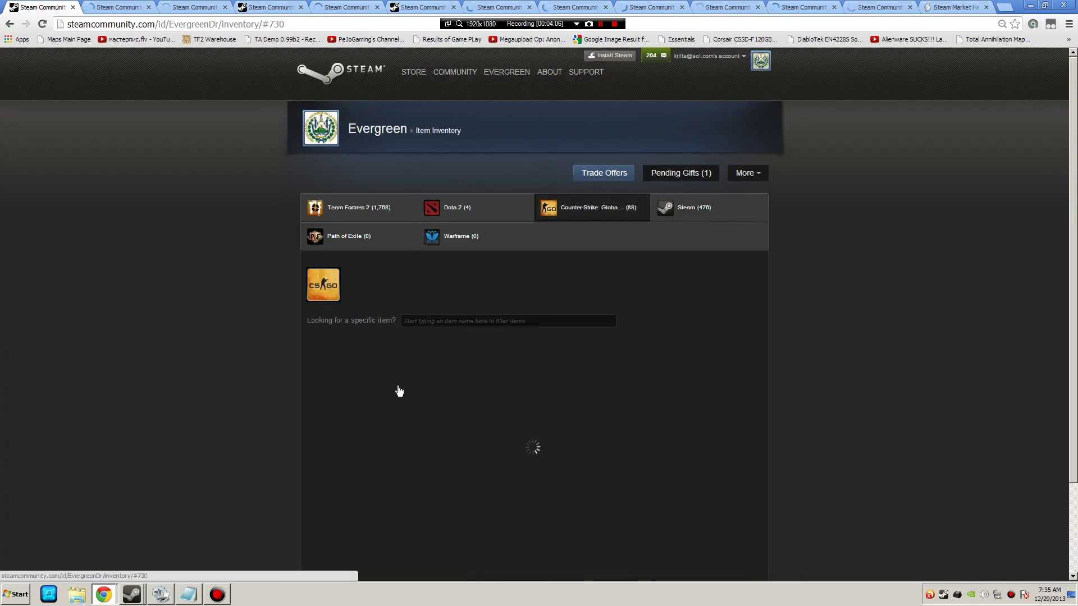
{"action": "scroll", "coordinate": [511, 307], "scroll_direction": "down", "scroll_amount": 2}
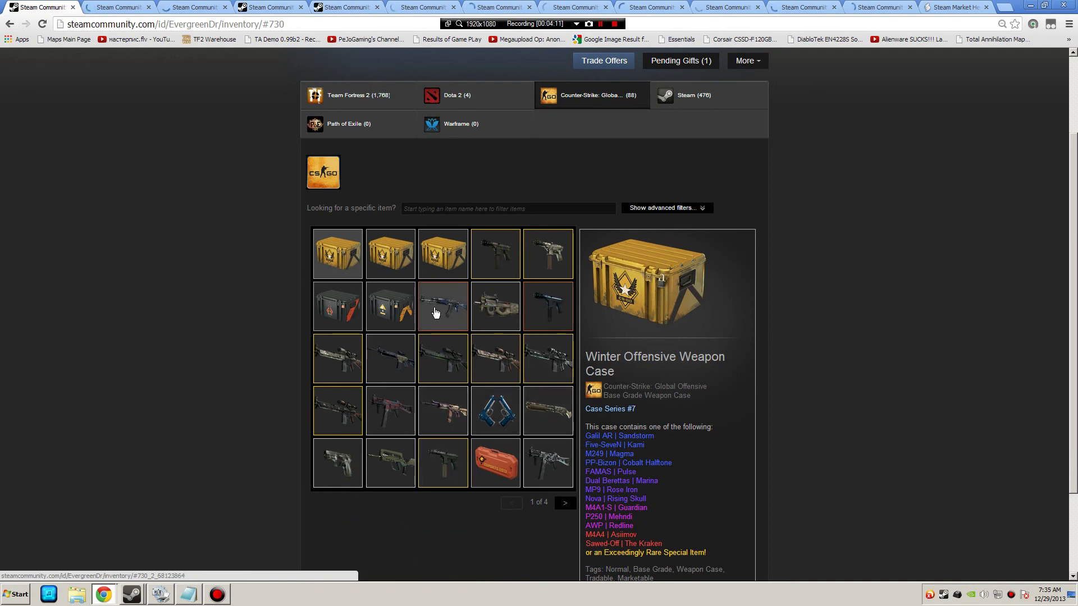
{"action": "left_click", "coordinate": [436, 310]}
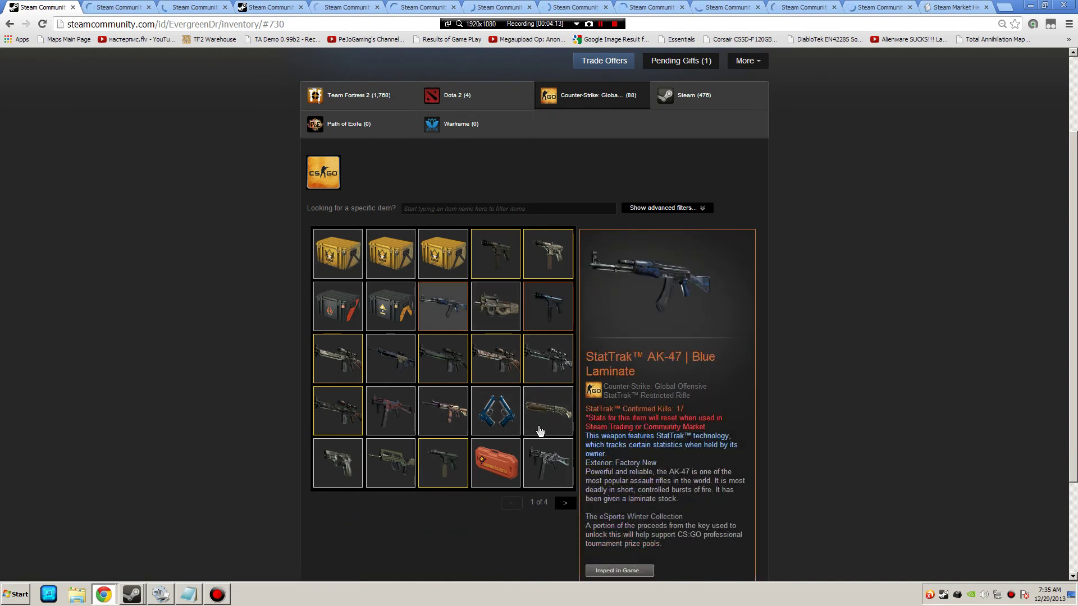
{"action": "scroll", "coordinate": [436, 287], "scroll_direction": "up", "scroll_amount": 2}
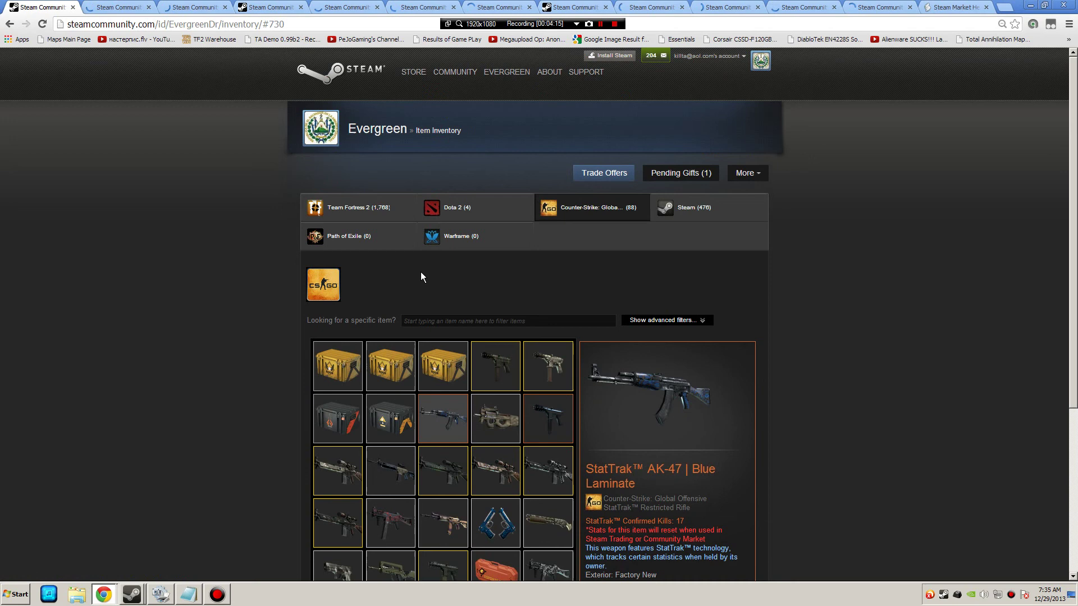
{"action": "scroll", "coordinate": [421, 278], "scroll_direction": "down", "scroll_amount": 4}
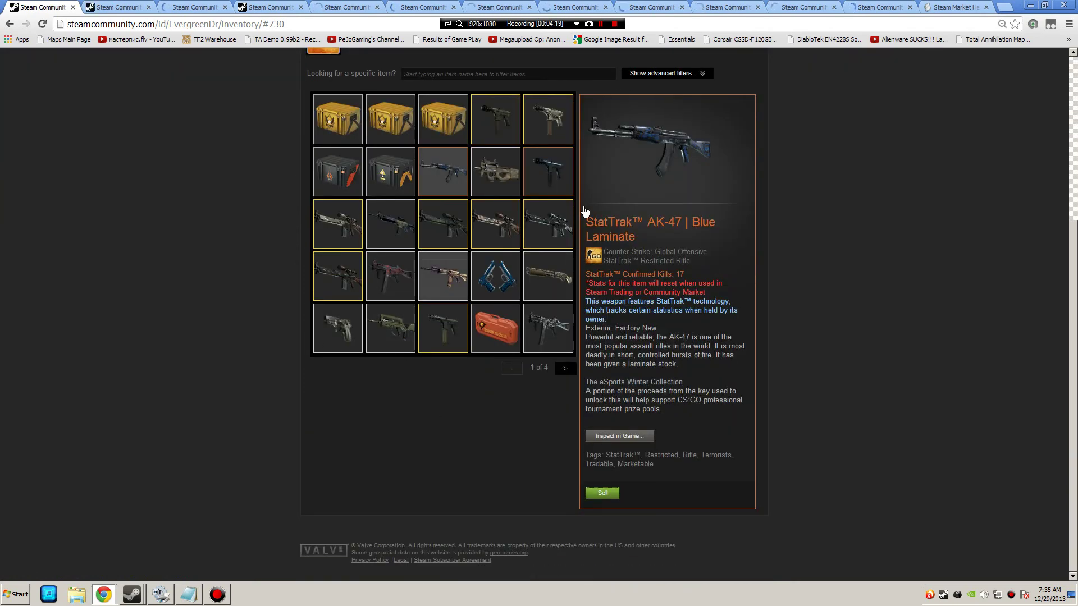
{"action": "scroll", "coordinate": [931, 197], "scroll_direction": "up", "scroll_amount": 4}
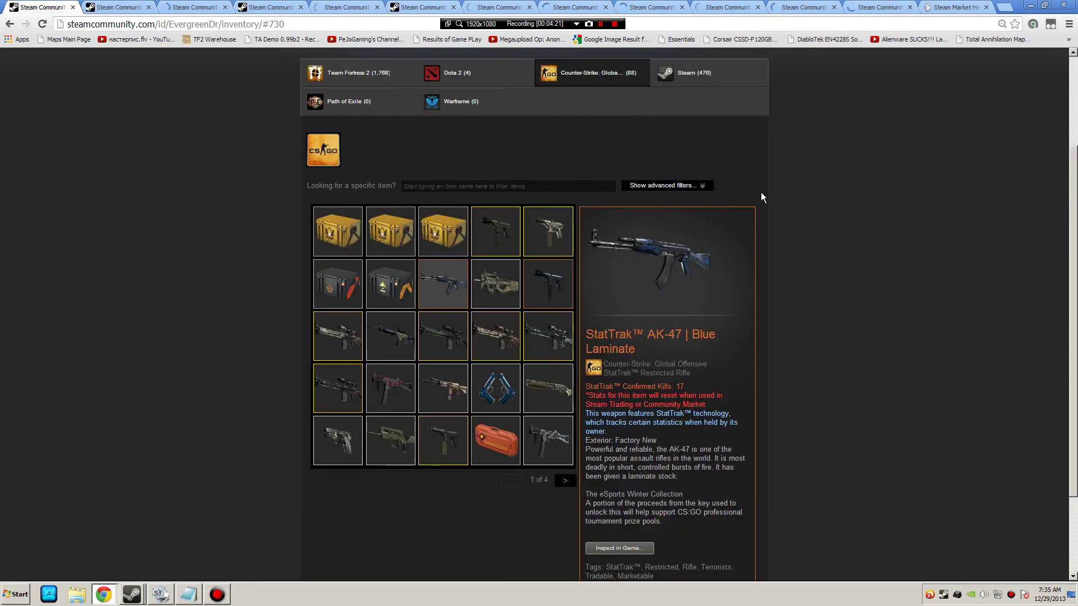
{"action": "key", "text": "alt+Left"}
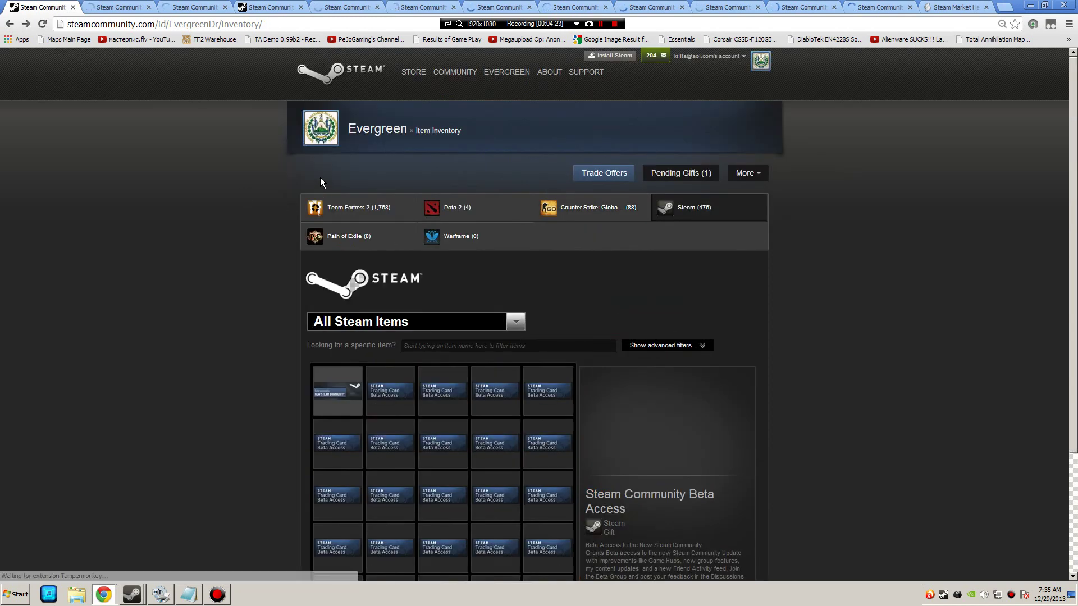
{"action": "key", "text": "alt+Left"}
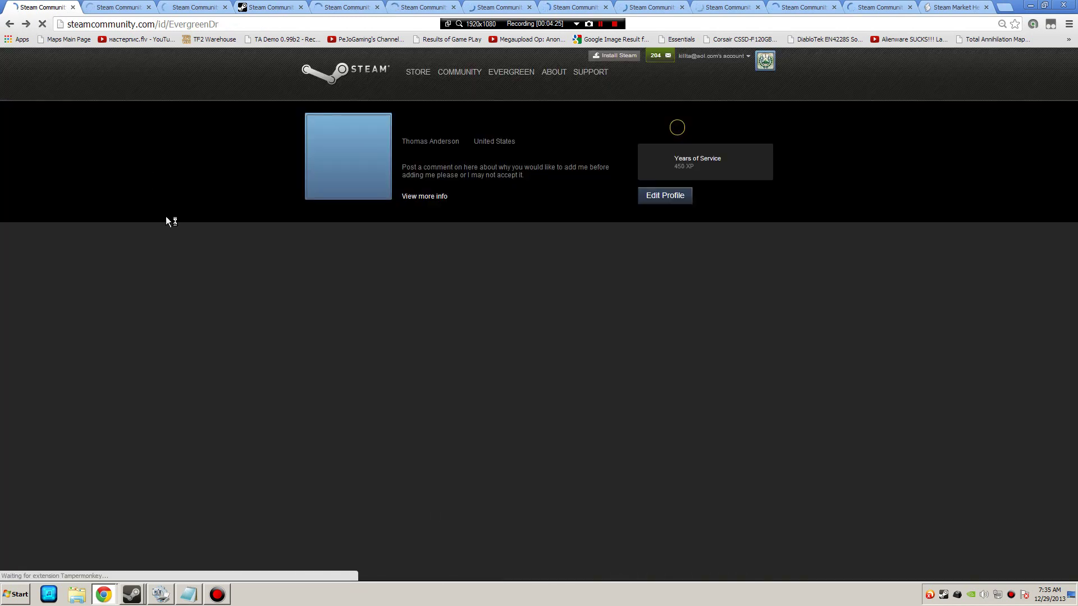